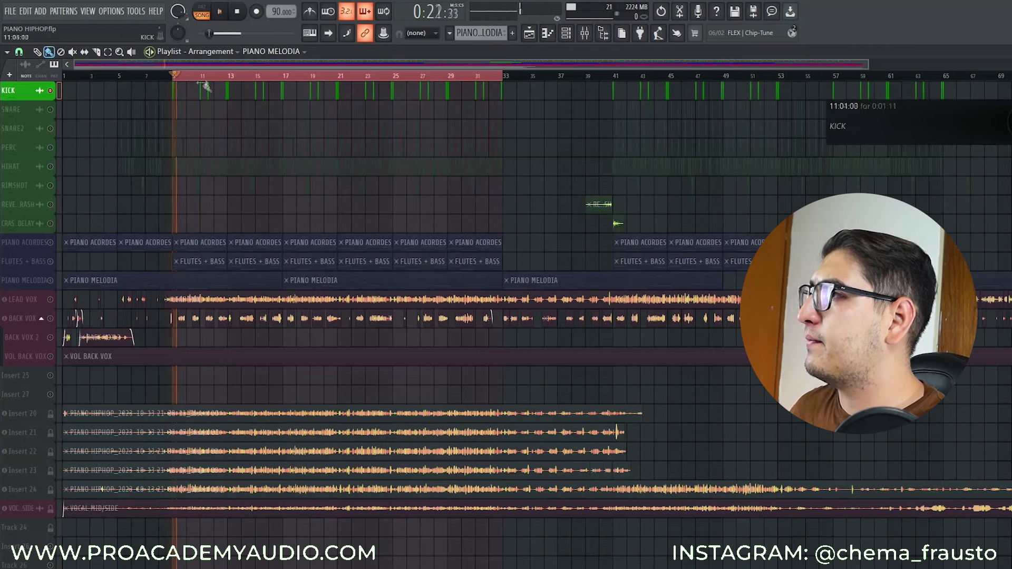
Play the soloed KICK track from about bar 13.
click(198, 76)
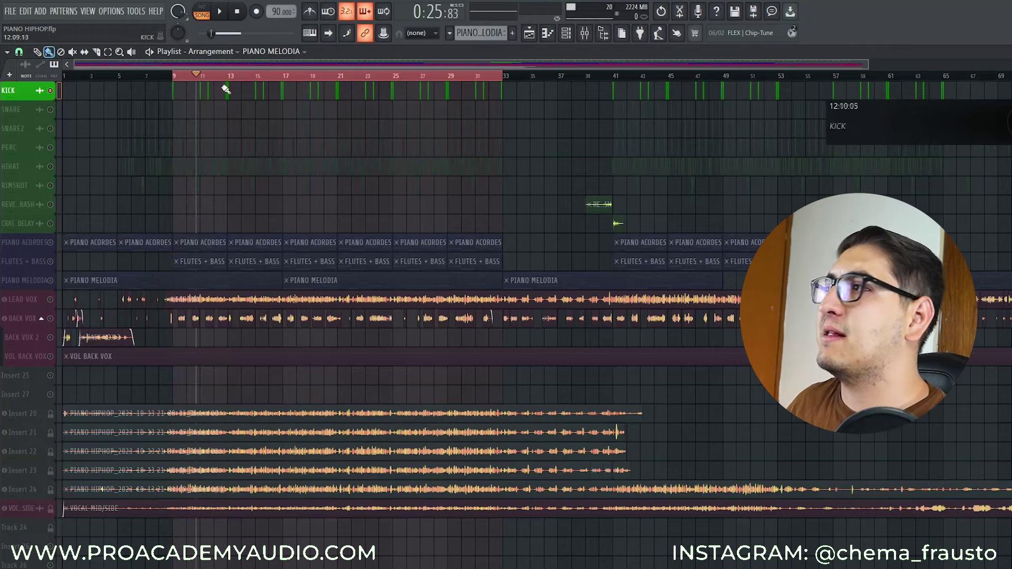
click(228, 77)
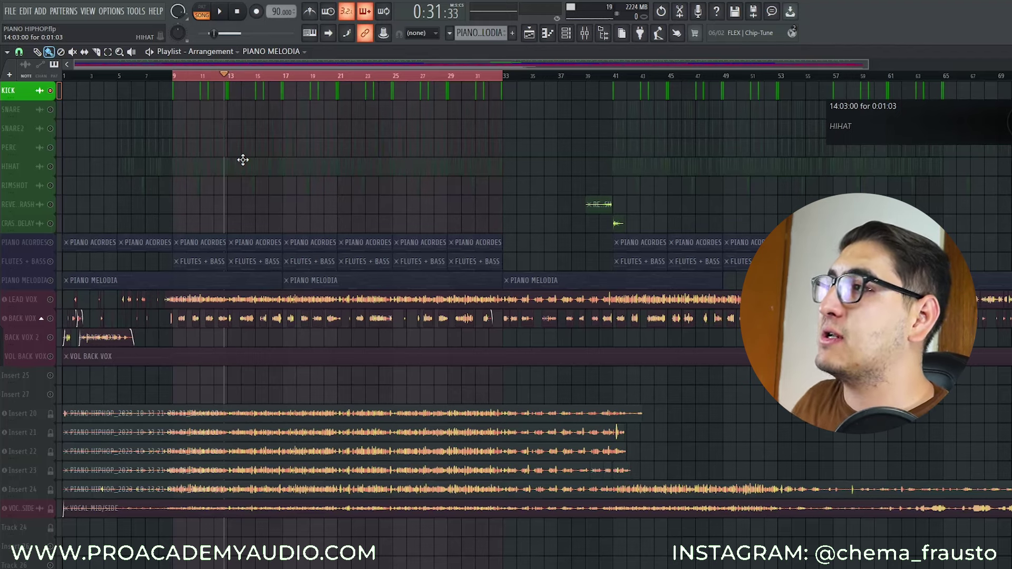
key(space)
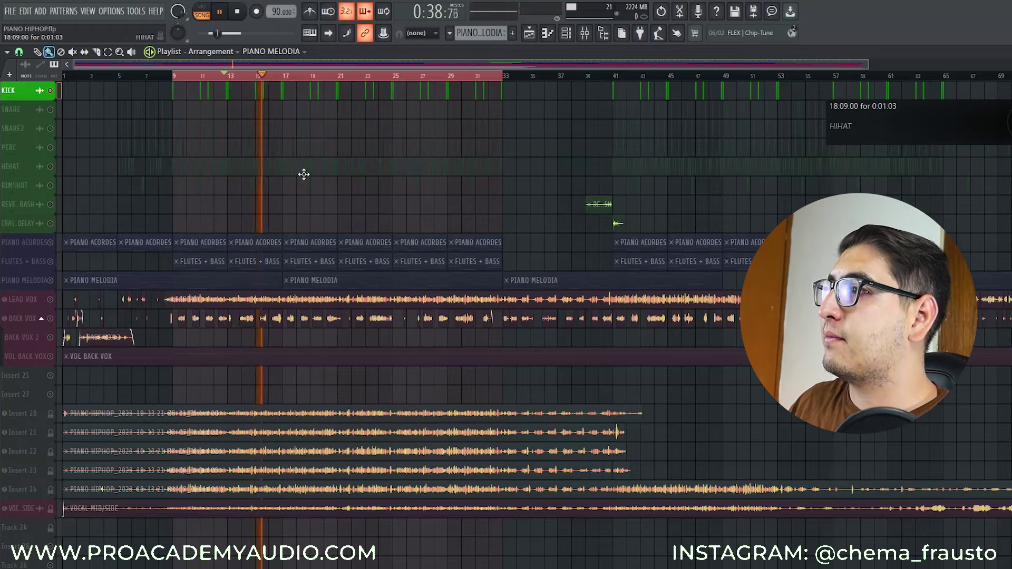
key(space)
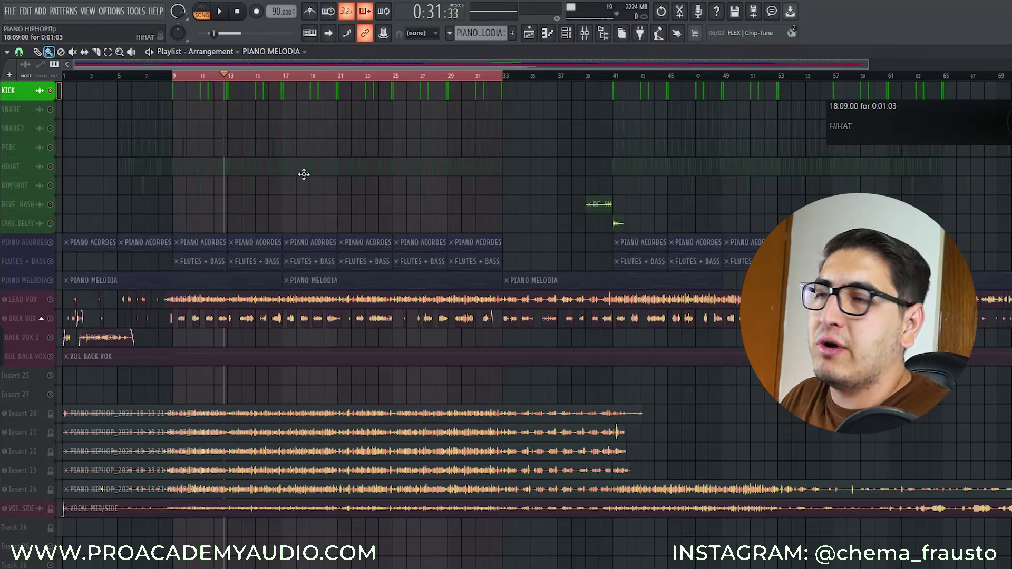
Unmute the SNARE track and play it together with the KICK from bar 9.
click(51, 110)
click(190, 79)
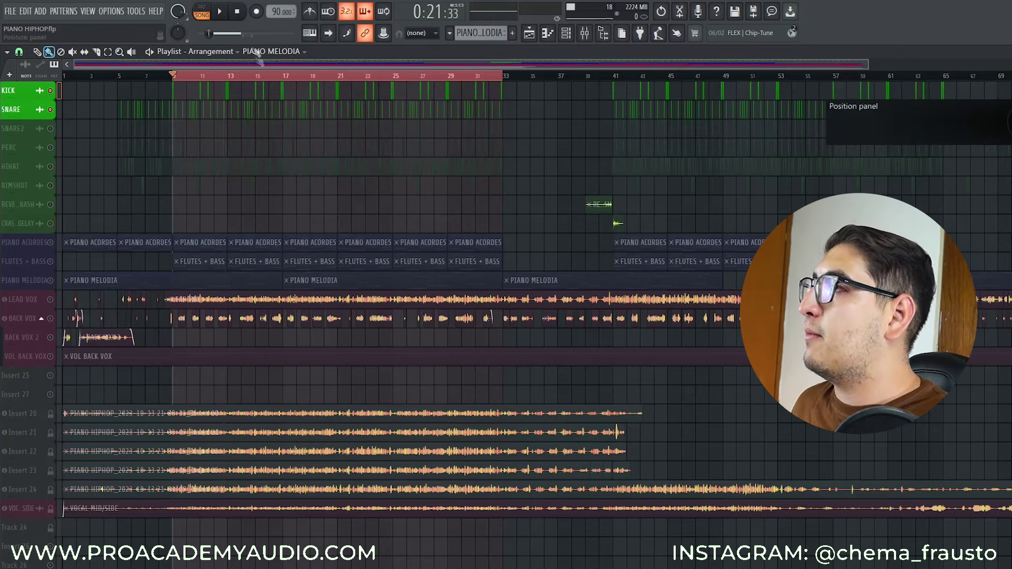
key(space)
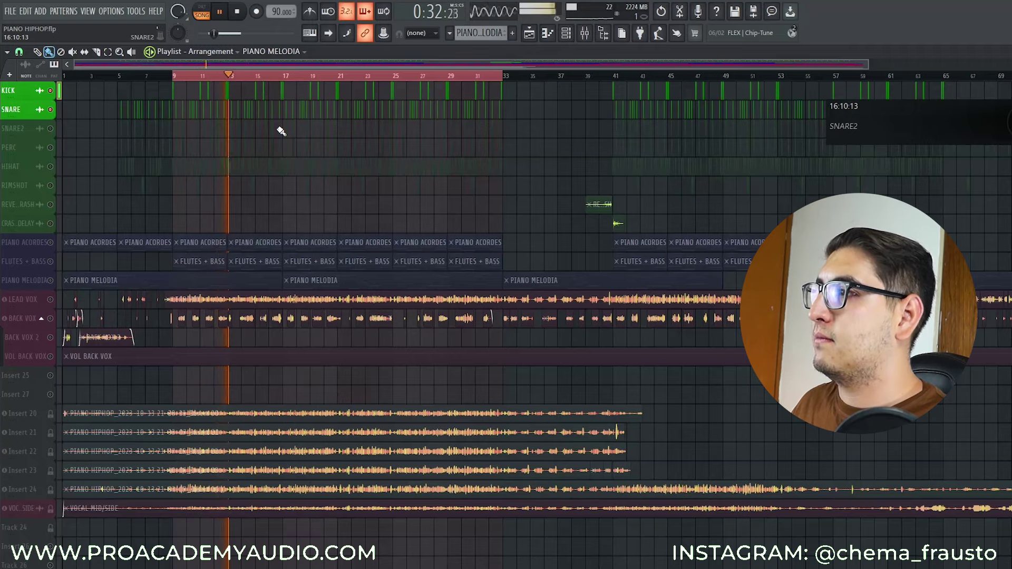
key(space)
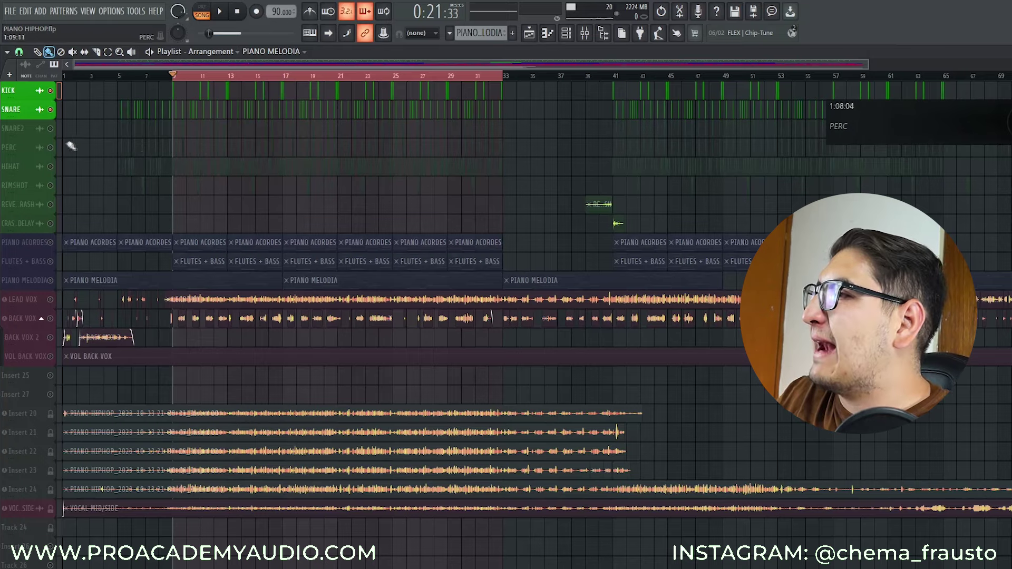
Unmute the SNARE2 track and play the drums from bar 9, toggling SNARE2 off and on to compare.
click(54, 131)
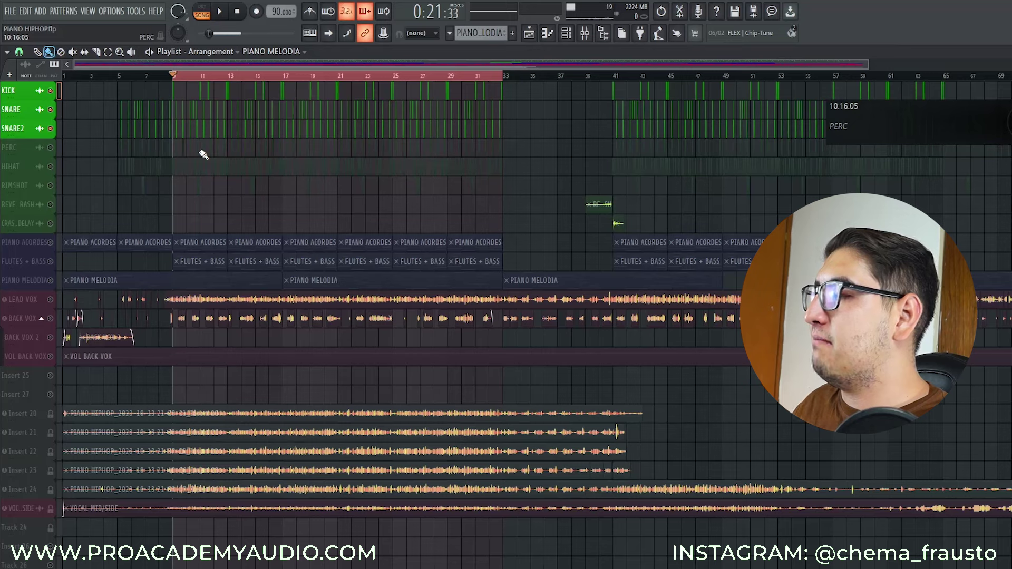
key(space)
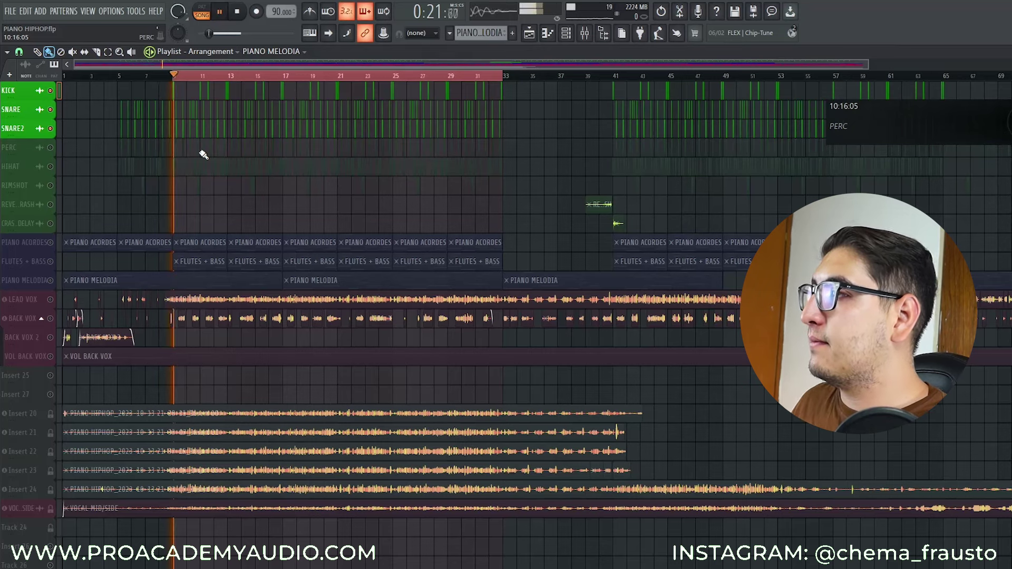
click(53, 129)
click(51, 129)
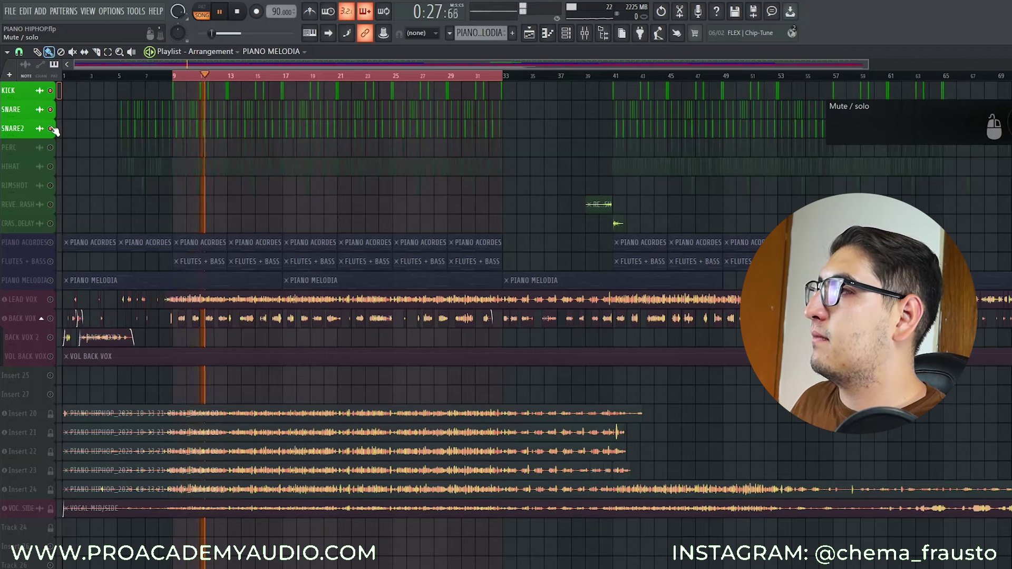
click(53, 129)
click(53, 129)
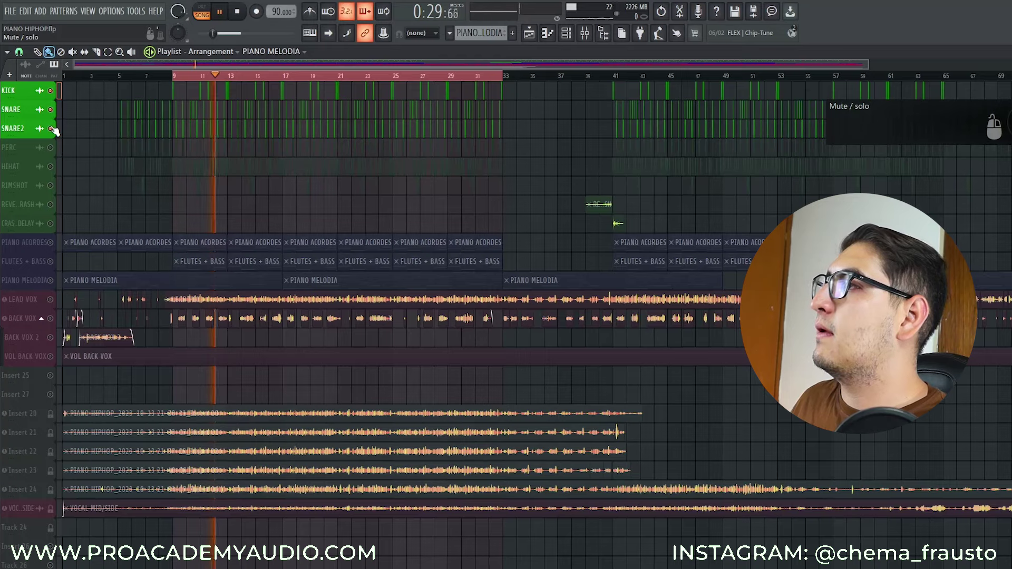
key(space)
Unmute the PERC track and play it with the kick and both snares from bar 9.
click(51, 148)
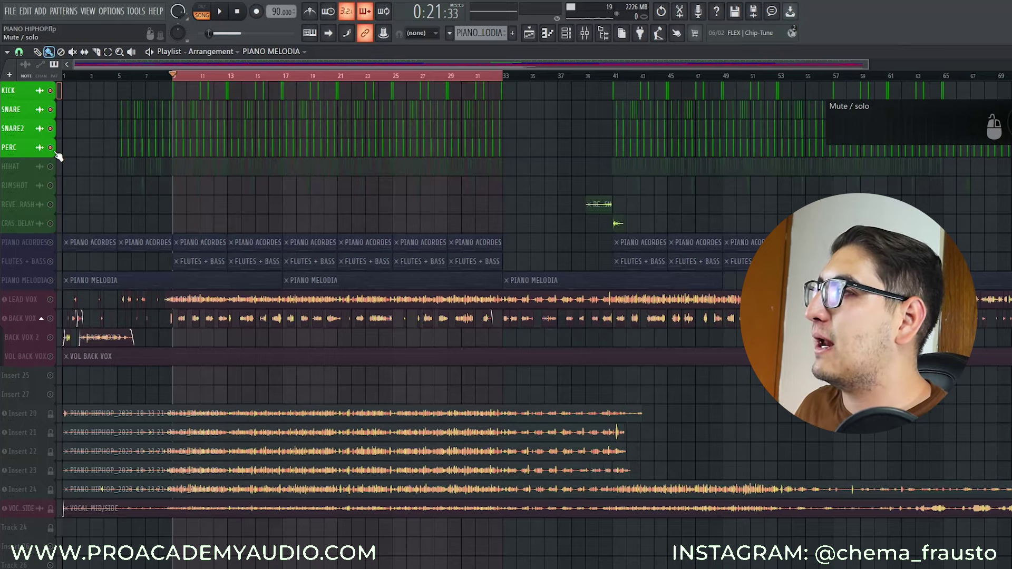
key(space)
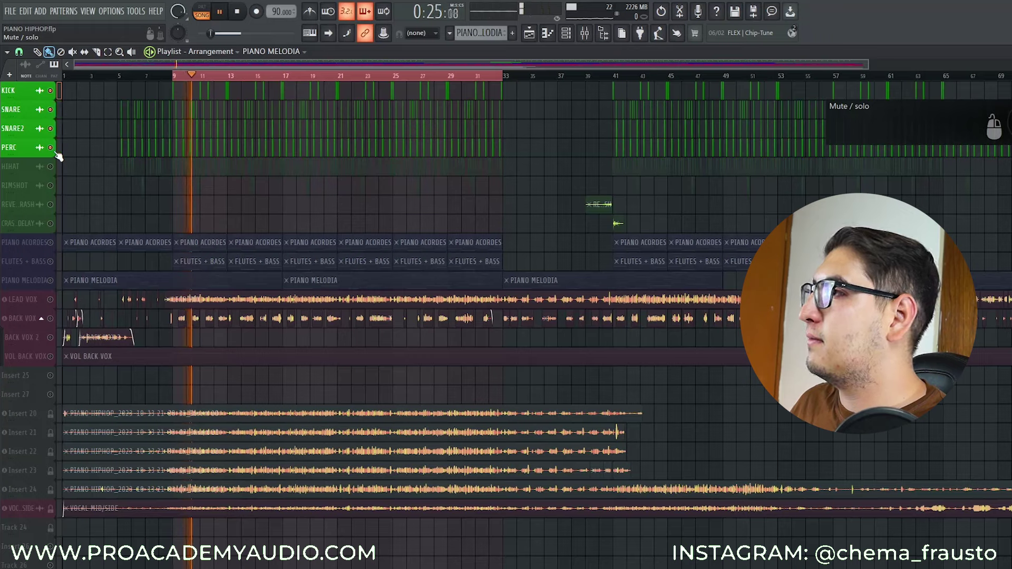
key(space)
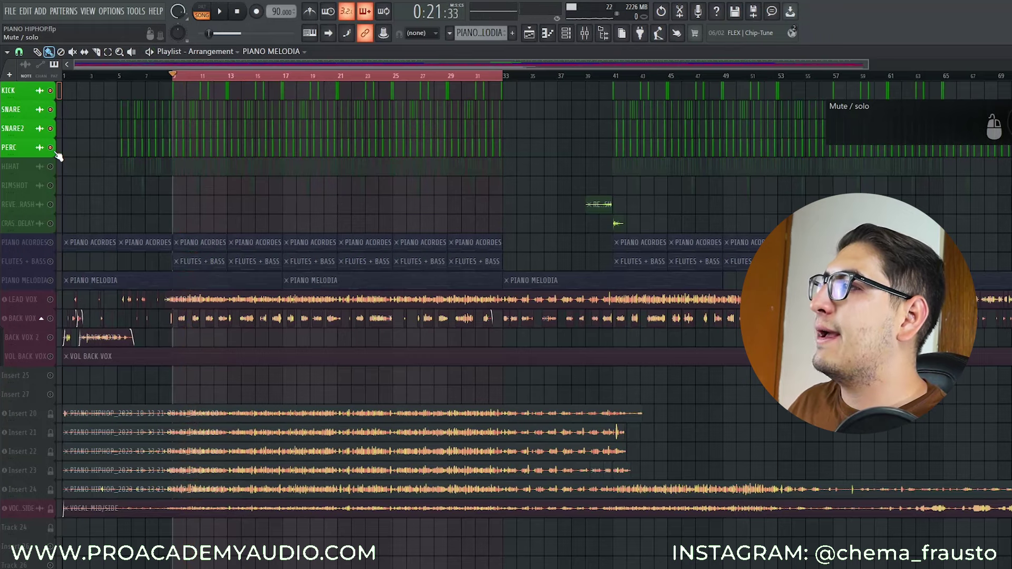
Unmute the HIHAT track and play it along with the other active drums from bar 9.
click(57, 166)
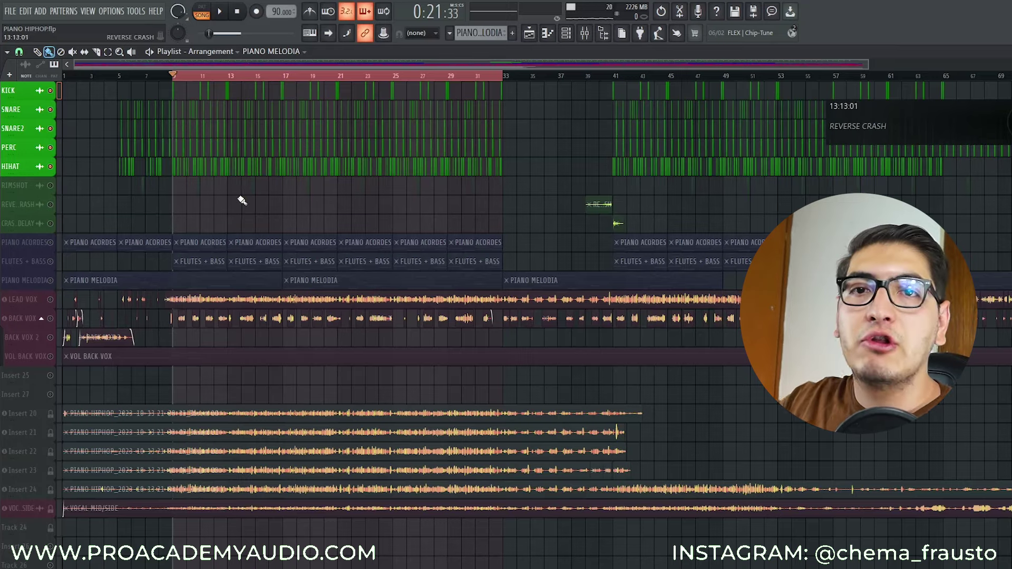
click(221, 15)
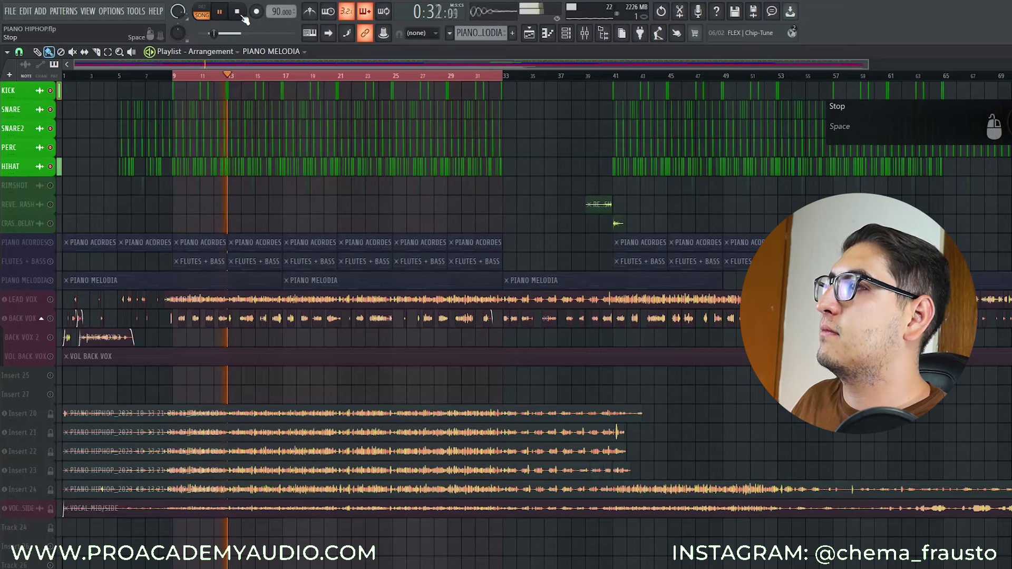
click(238, 13)
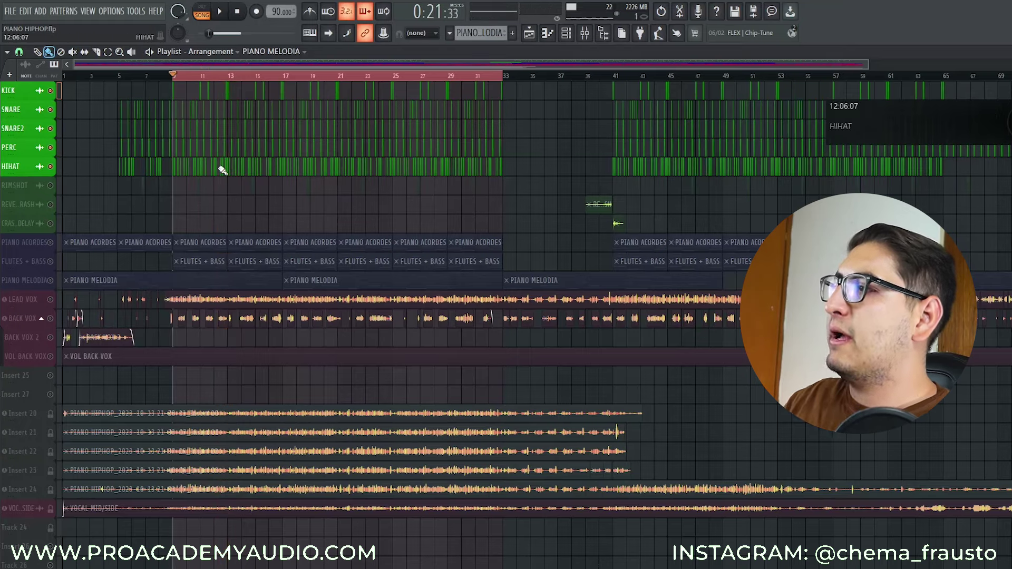
Add the RIMSHOT track to the audible drums and play the beat from bar 9.
click(50, 186)
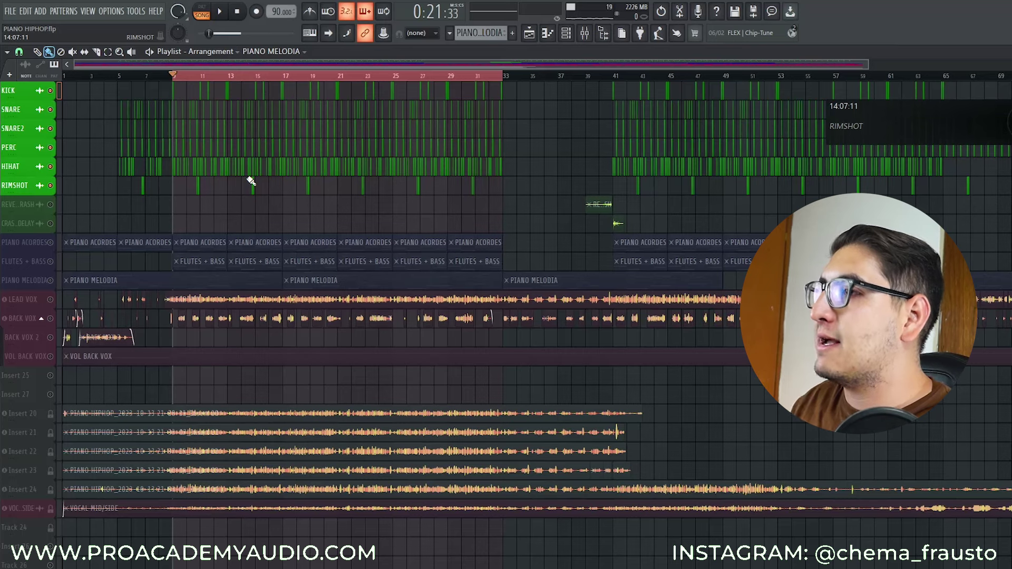
key(space)
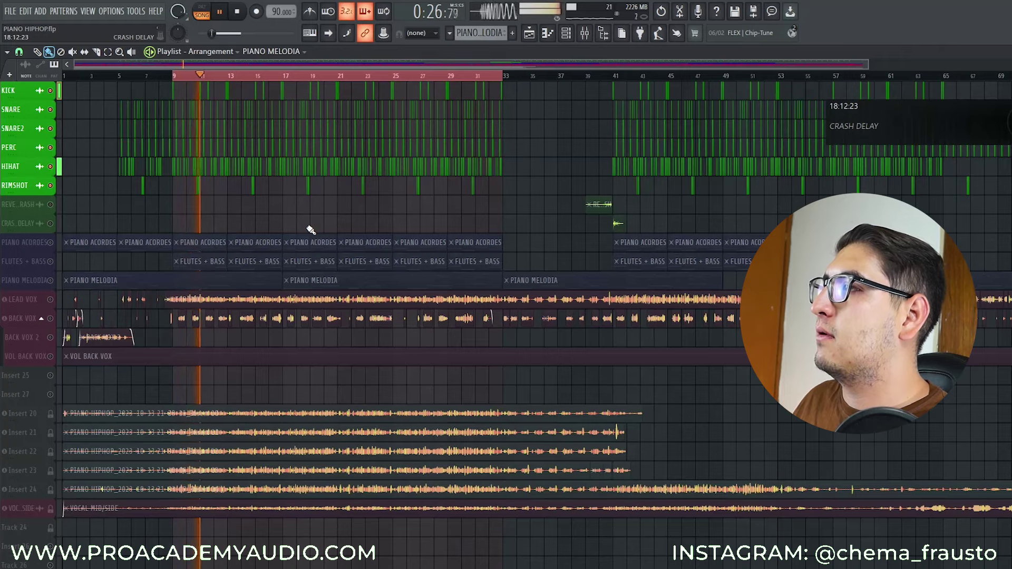
key(space)
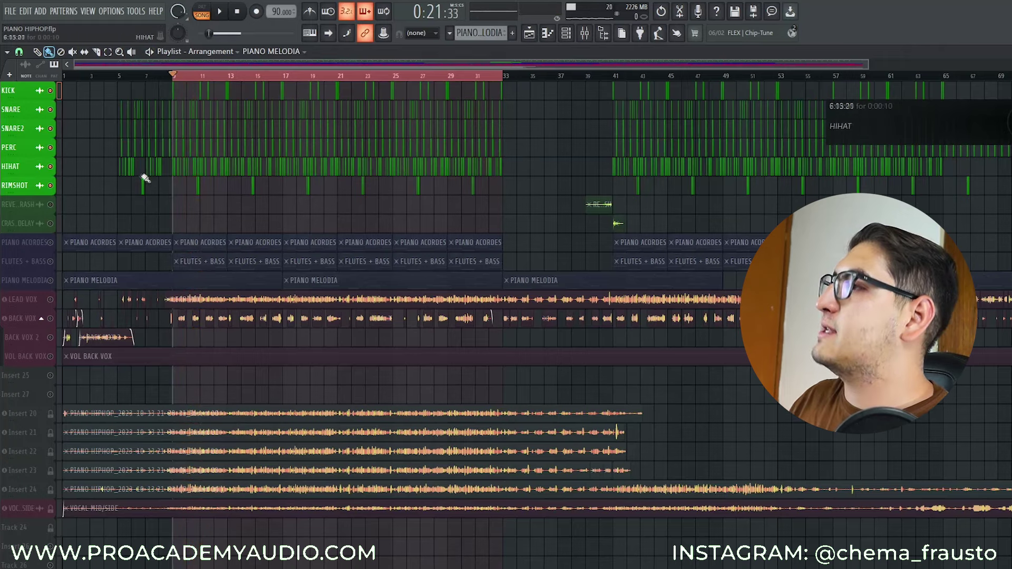
Unmute the reverse crash and crash delay tracks and play the transition from bar 39.
click(51, 205)
click(52, 224)
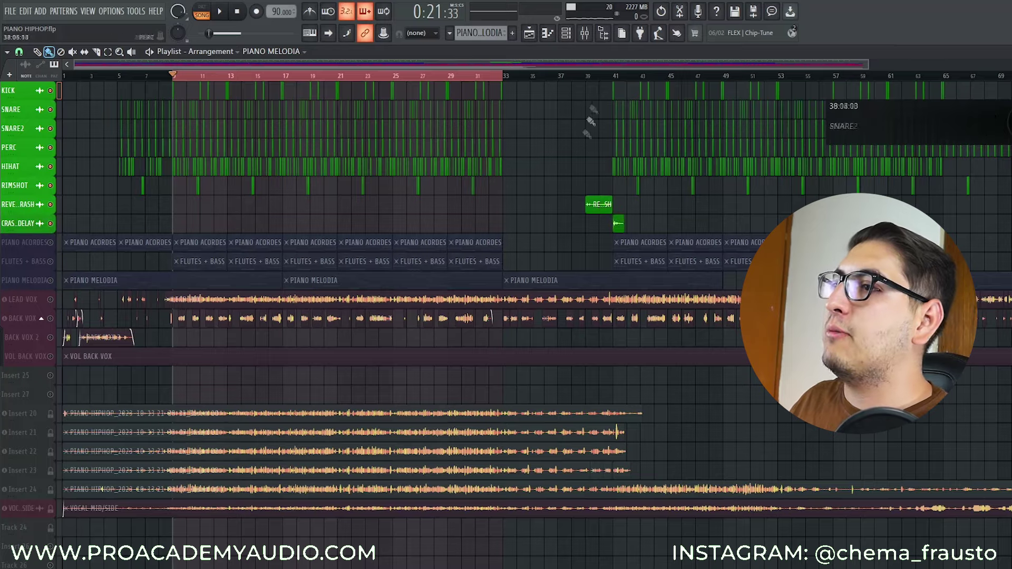
double_click(592, 79)
mouse_move(567, 155)
mouse_down()
mouse_move(218, 144)
mouse_move(150, 174)
mouse_up()
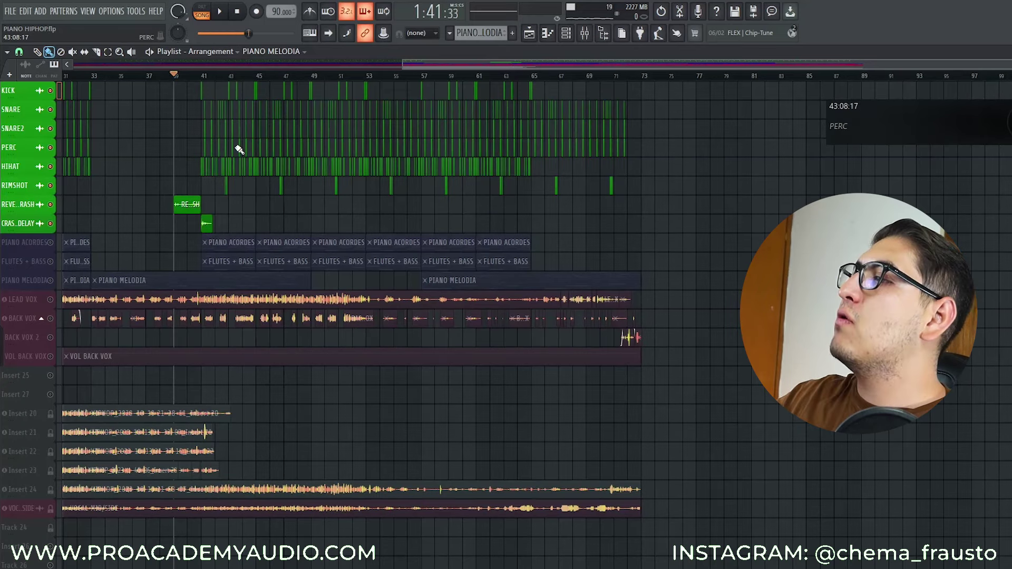
key(space)
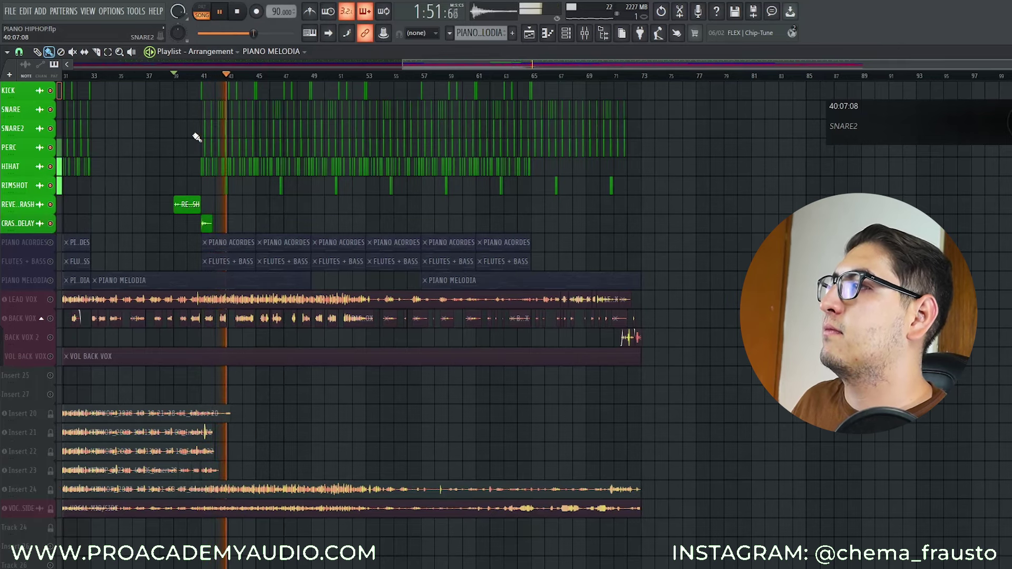
key(space)
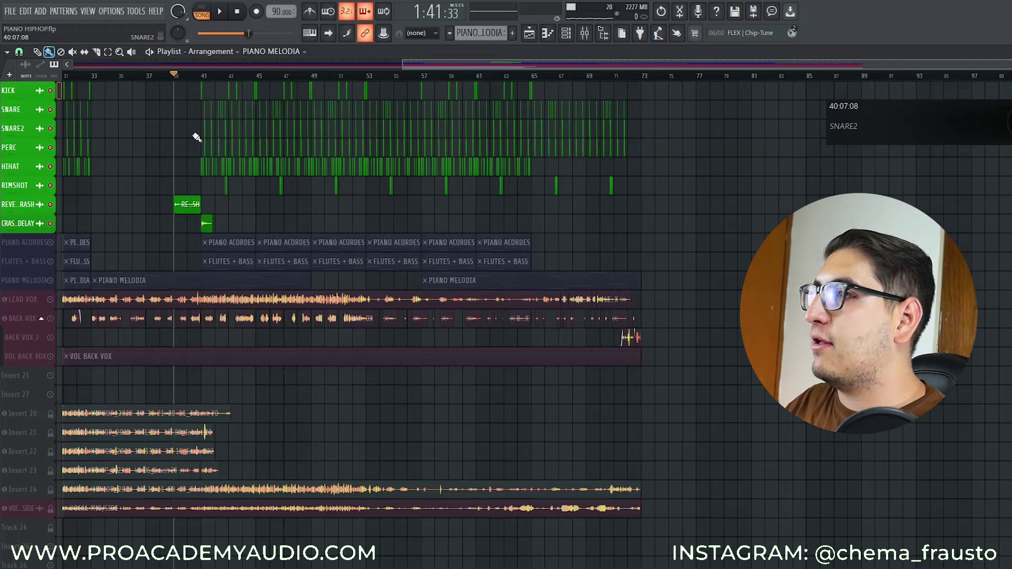
Move the song position to about bar 35 and solo the PIANO ACORDES track.
drag(579, 142, 779, 138)
mouse_move(328, 79)
mouse_down()
mouse_move(437, 79)
mouse_move(361, 84)
mouse_up()
drag(385, 149, 584, 148)
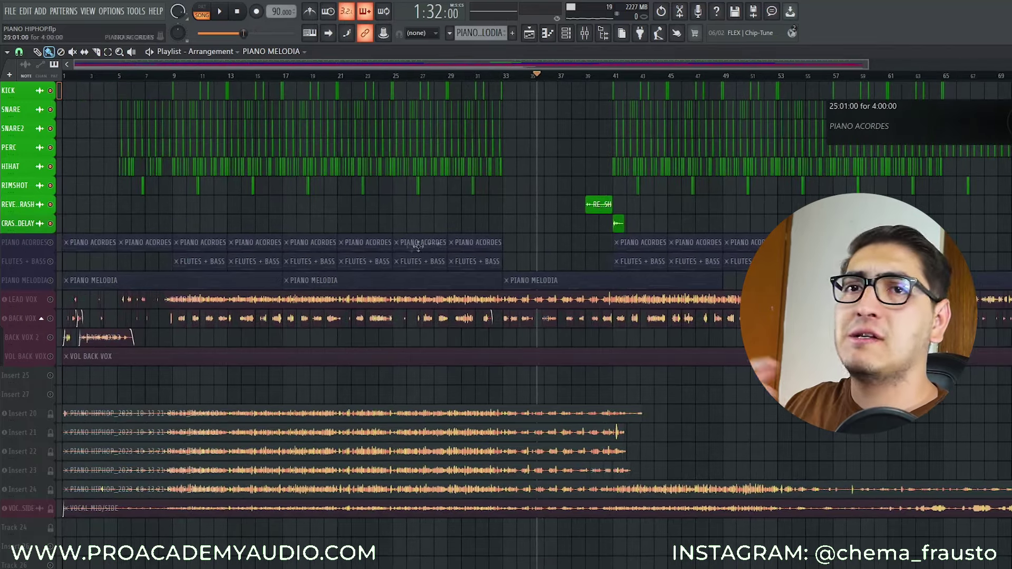
click(53, 246)
right_click(50, 243)
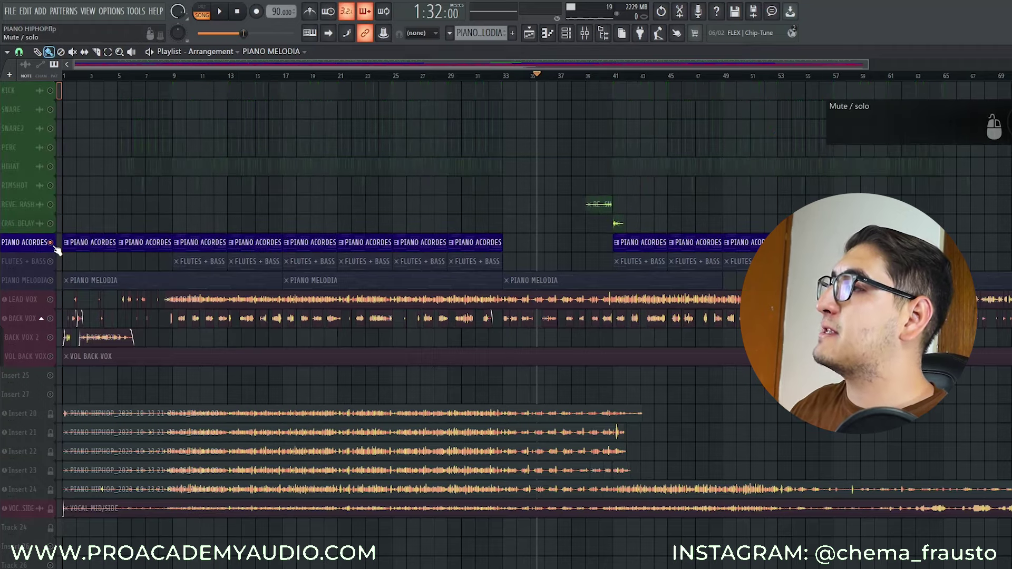
Open the PIANO ACORDES pattern in the channel rack and view the FLEX preset used by Close Grand lite.
double_click(98, 248)
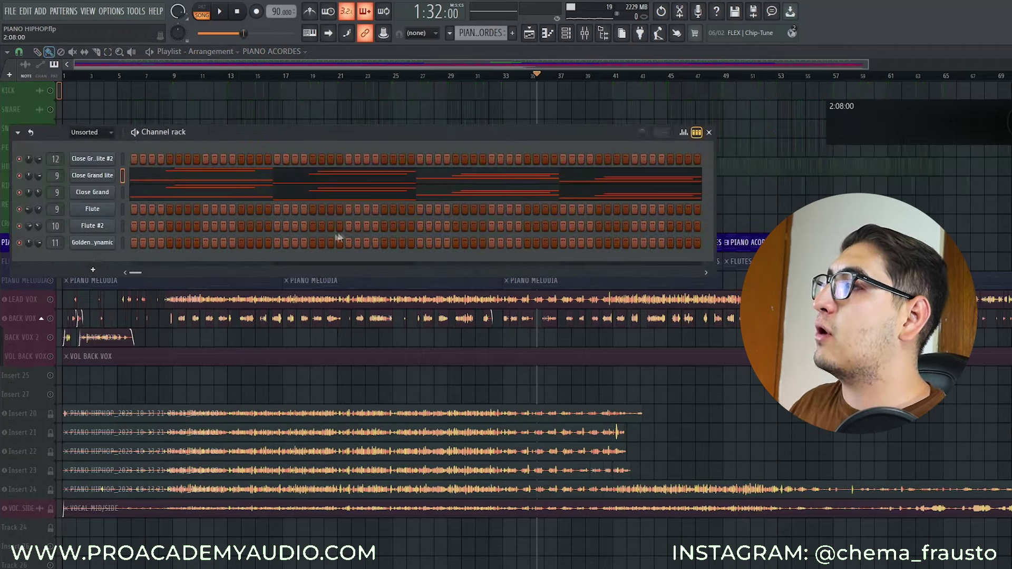
click(102, 177)
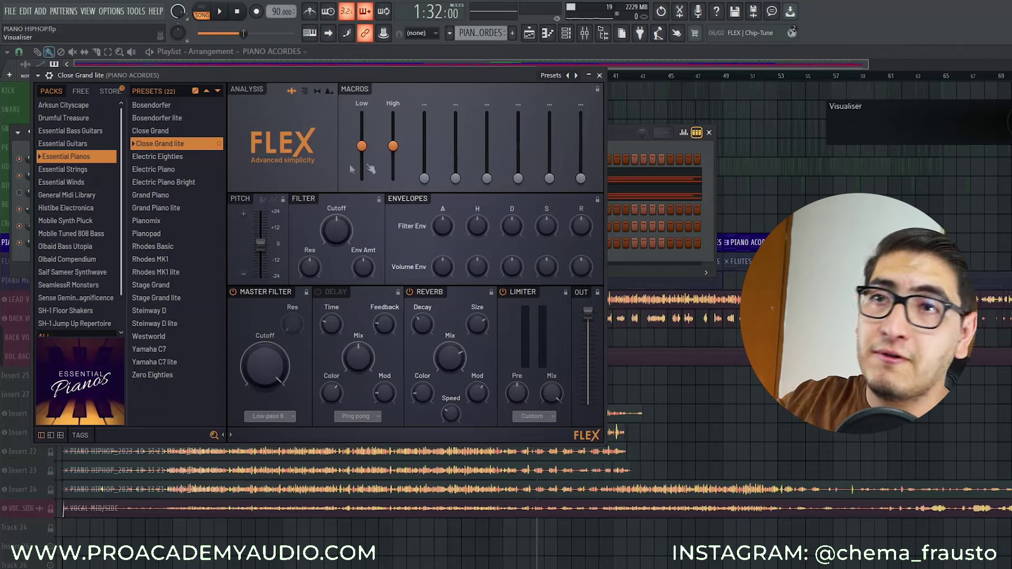
click(600, 76)
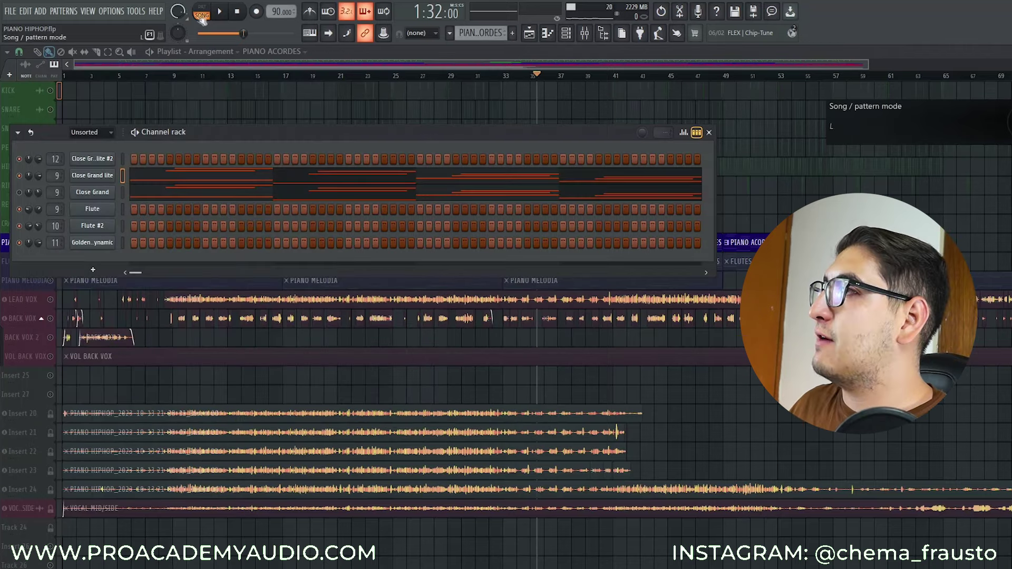
Play the piano chords from the song start with Close Grand lite alone, Close Grand alone, and both layers together.
click(219, 12)
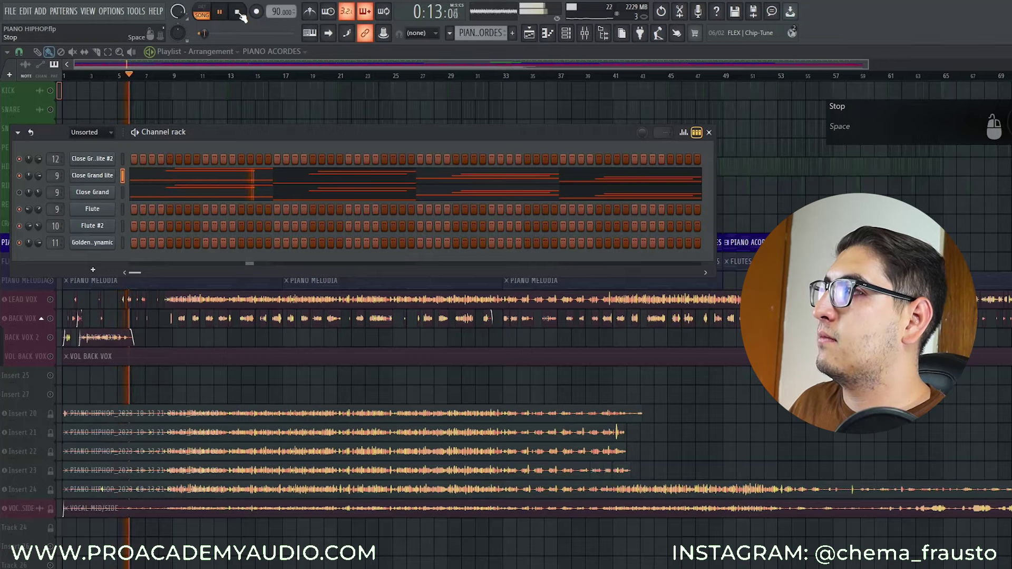
click(239, 12)
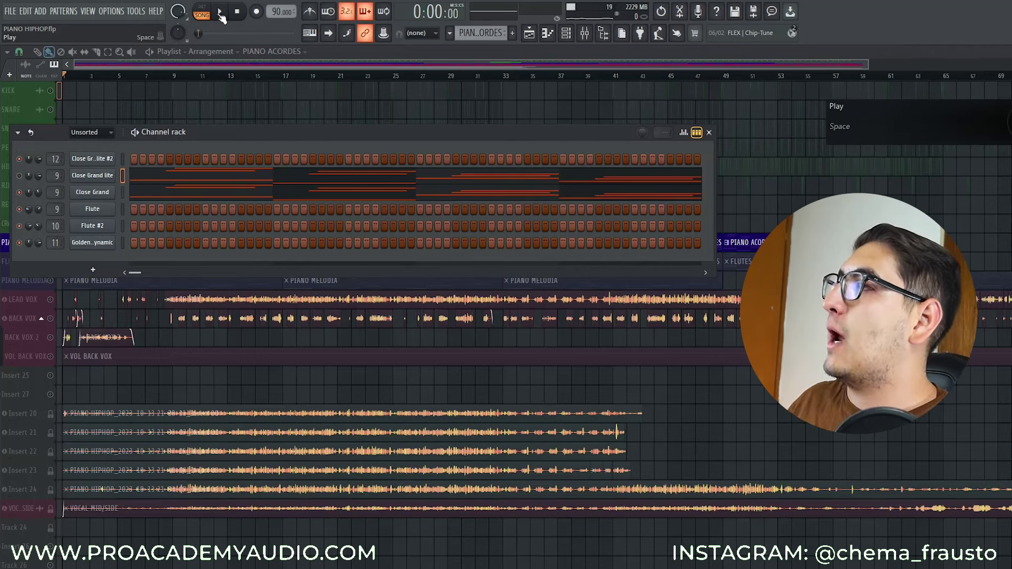
click(220, 13)
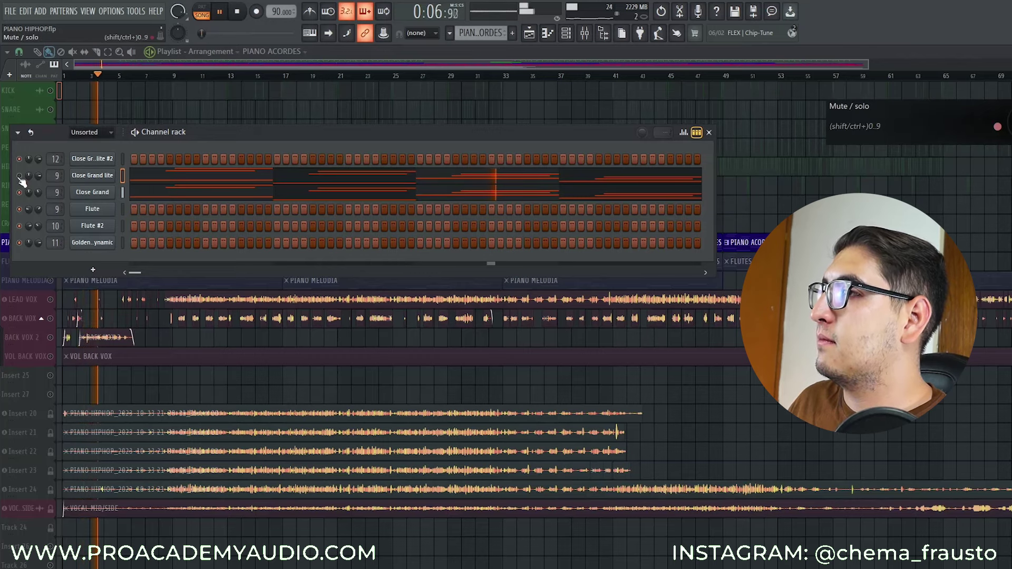
click(238, 15)
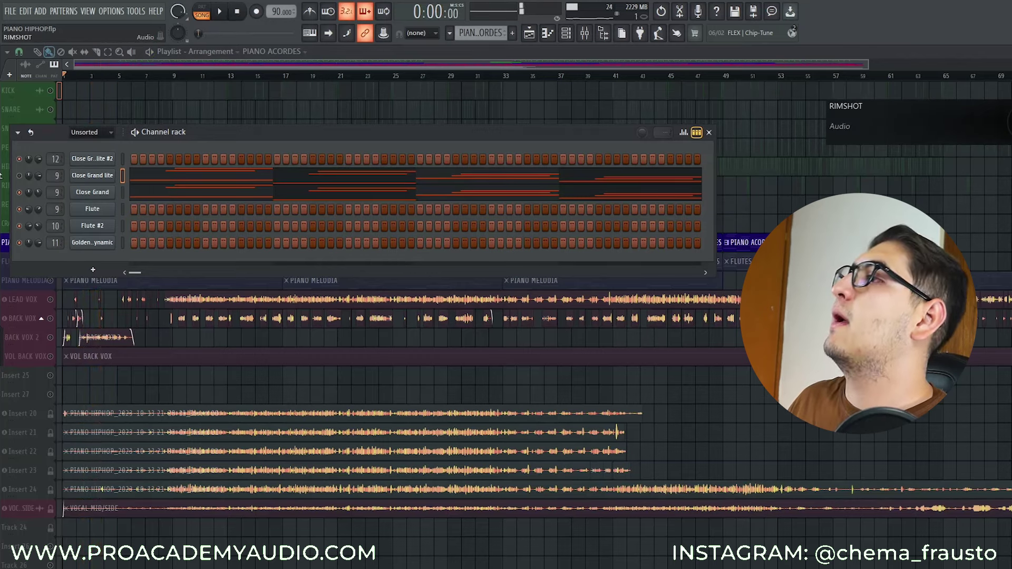
key(space)
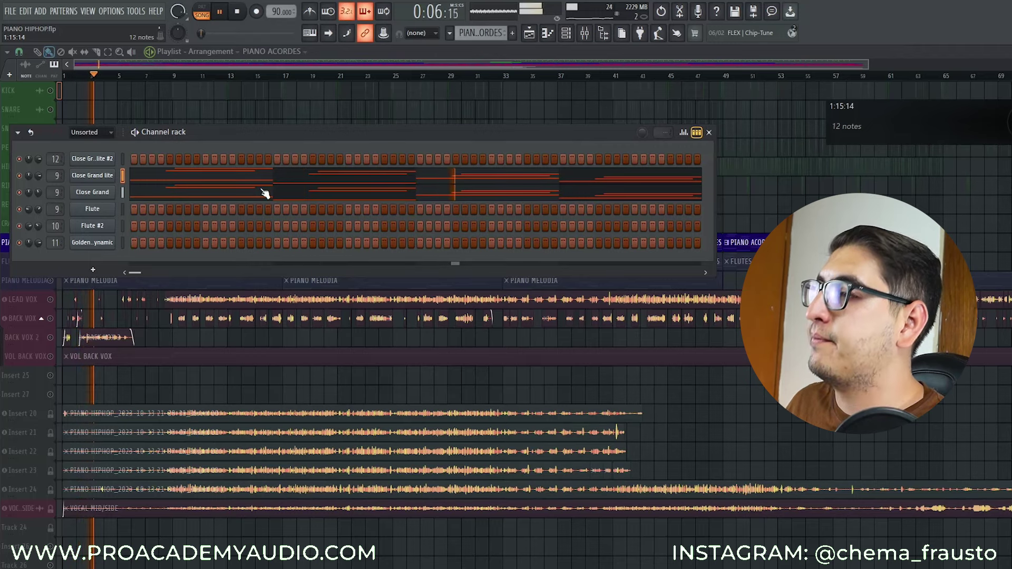
click(240, 14)
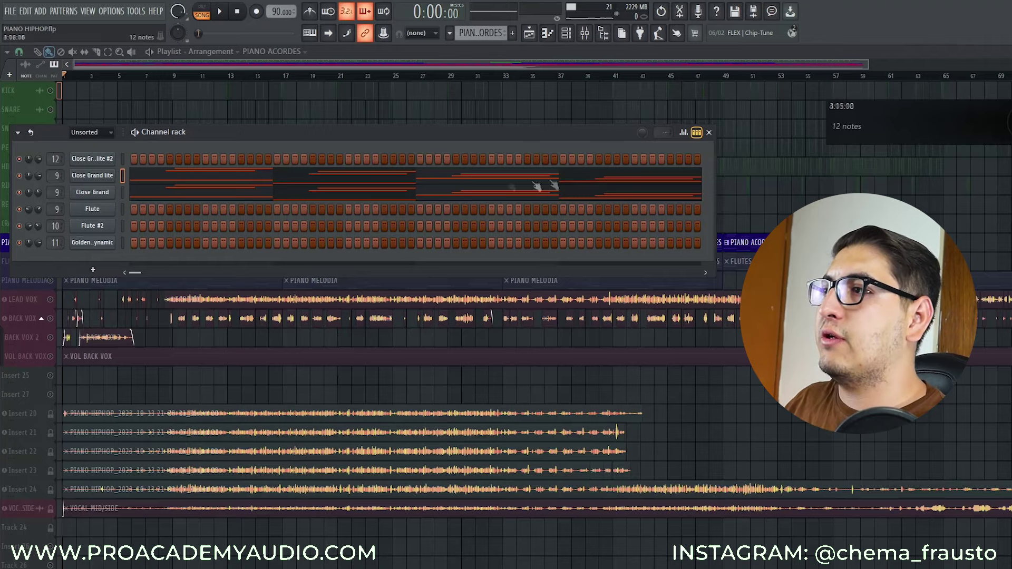
Open the Close Grand lite chord notes in the piano roll and play them from the song start.
click(190, 180)
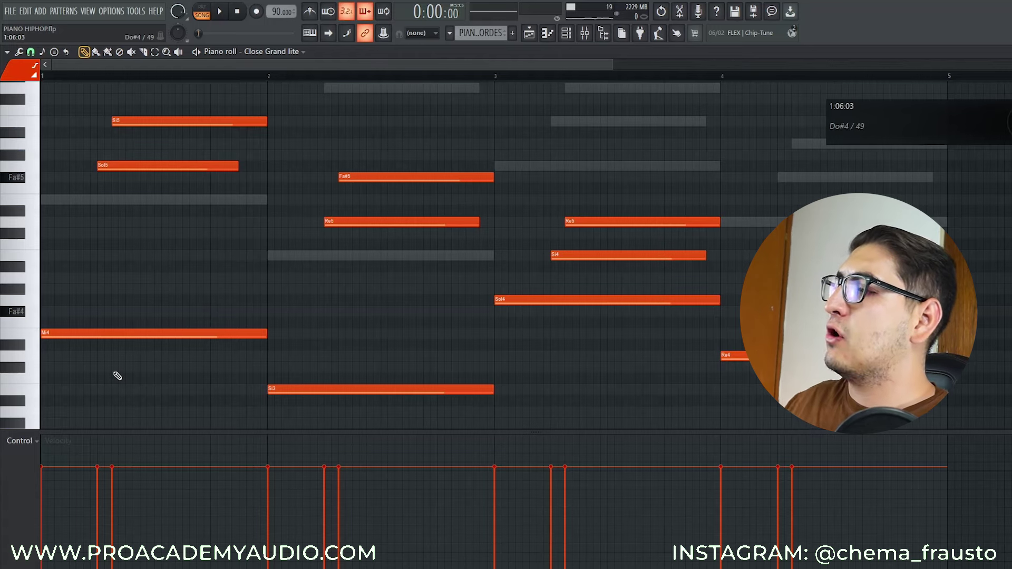
click(229, 12)
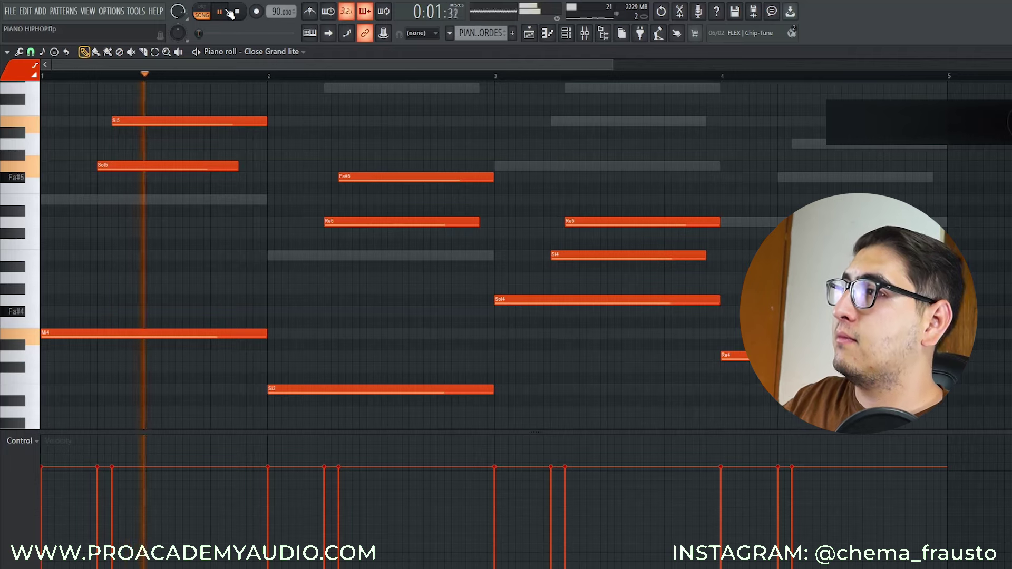
click(243, 13)
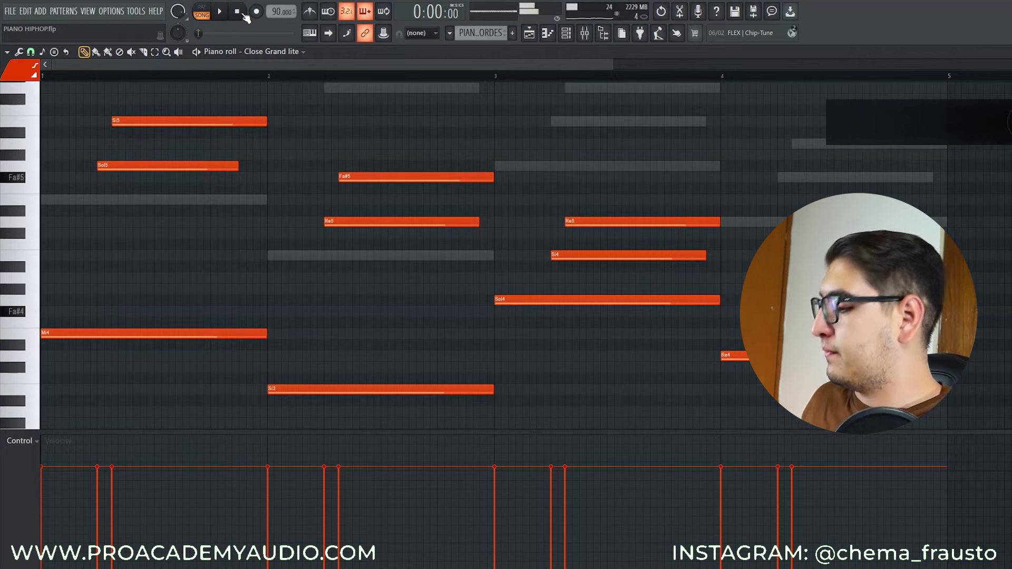
Unmute the FLUTES + BASS track in the playlist and open its pattern at bar 9 in the channel rack.
click(529, 33)
click(51, 263)
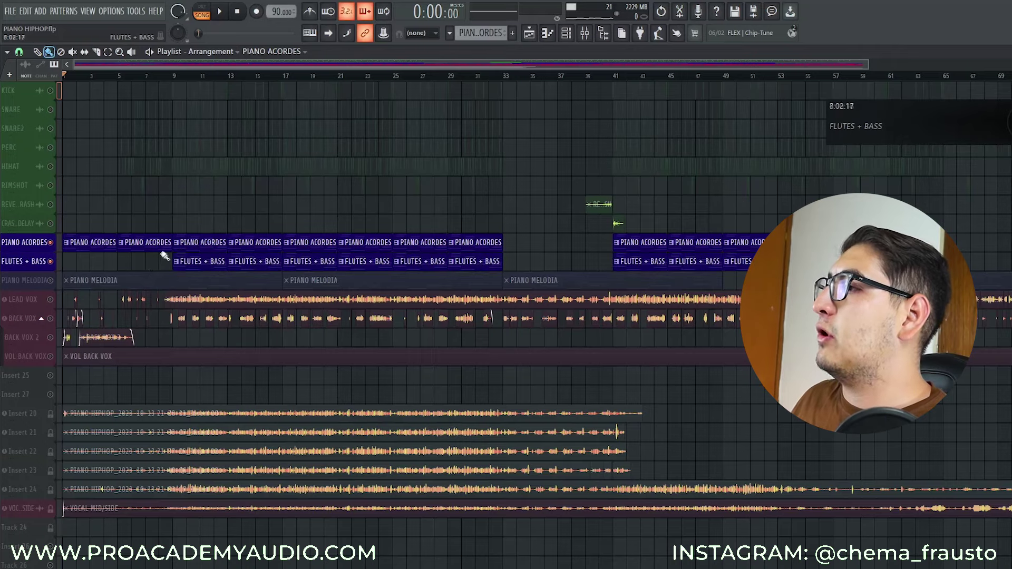
click(173, 75)
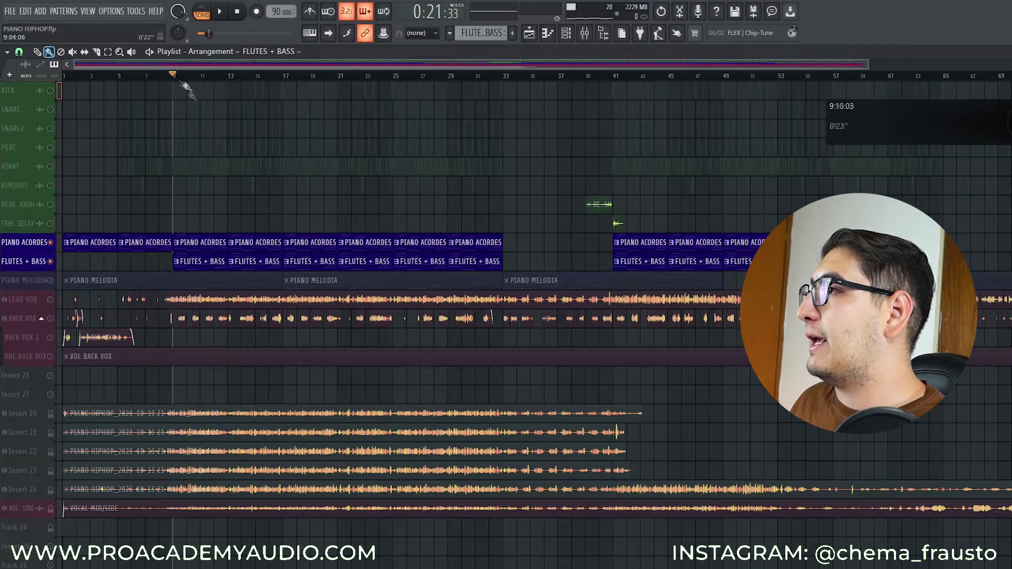
double_click(202, 264)
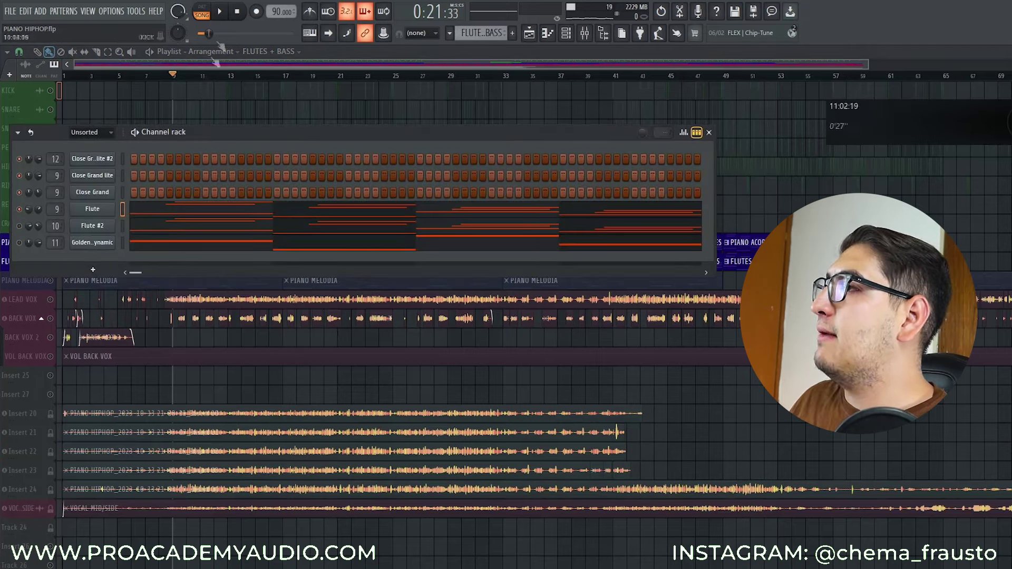
Play the FLUTES + BASS pattern in pattern mode with Flute alone and with Flute #2 alone.
click(202, 7)
click(224, 13)
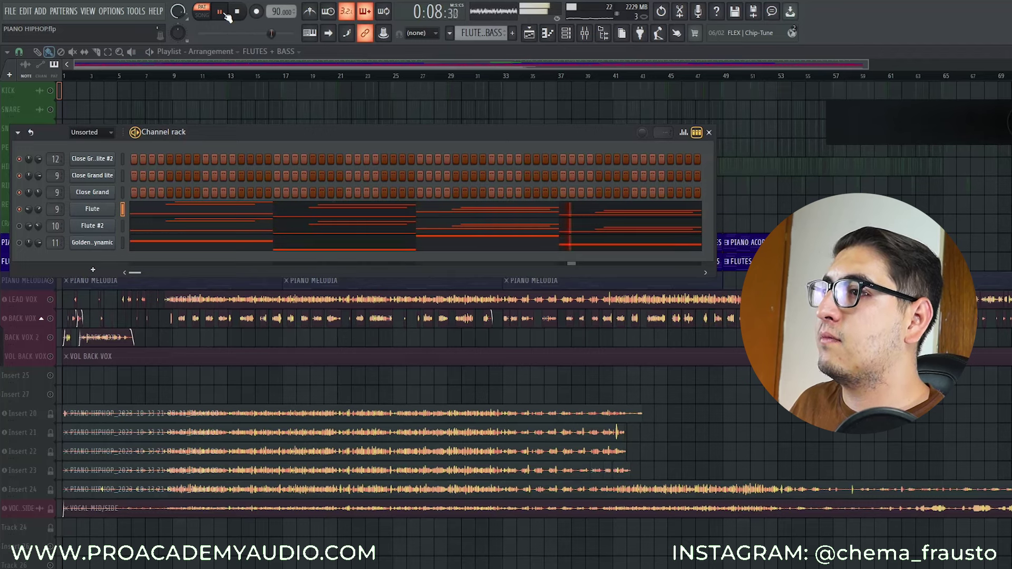
click(239, 14)
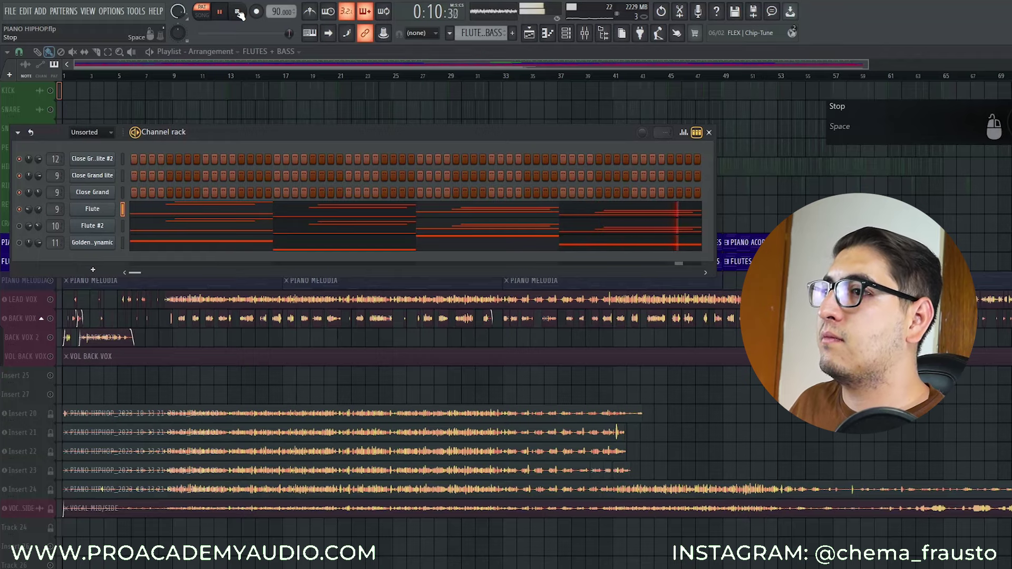
click(239, 13)
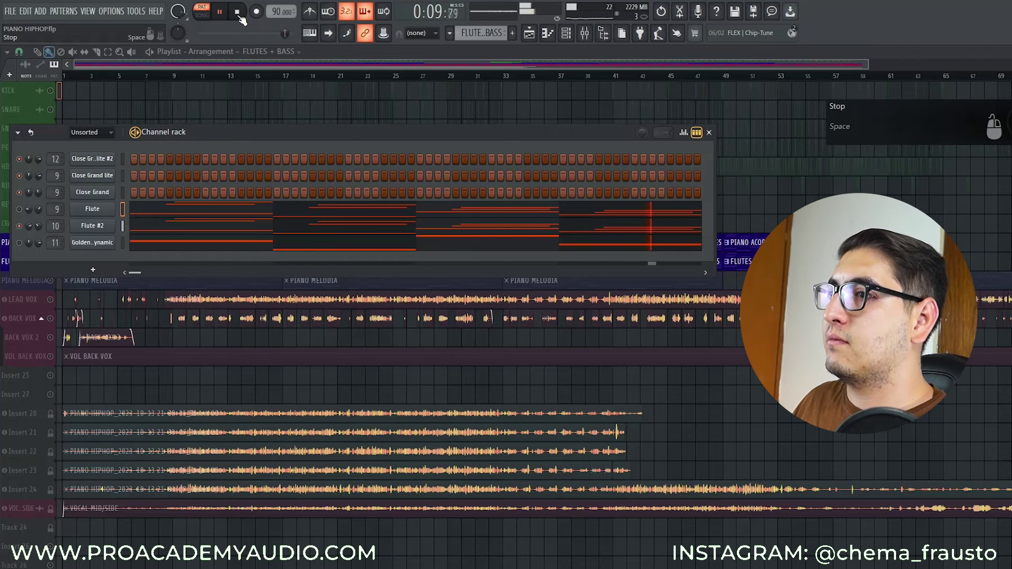
click(238, 12)
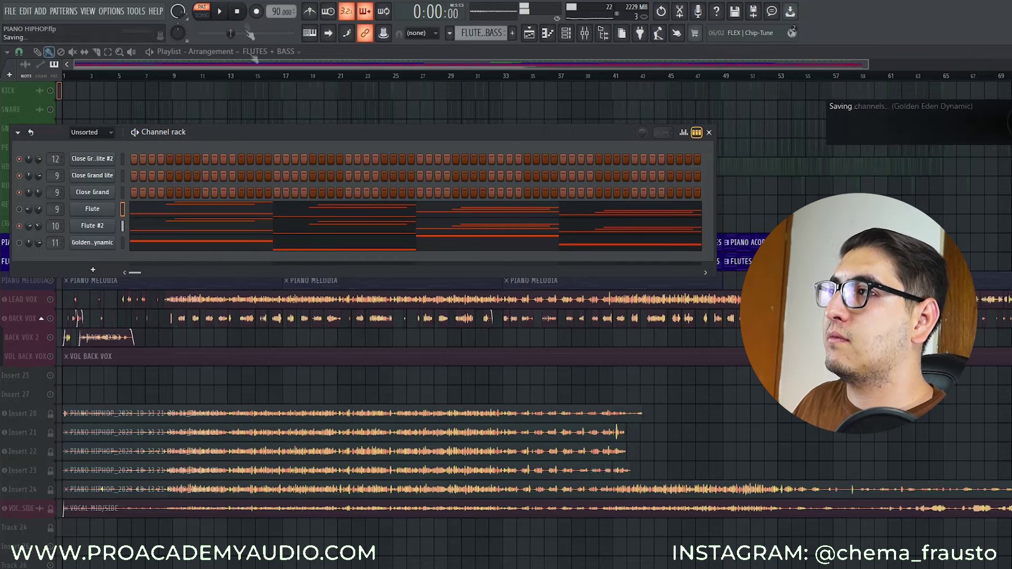
View the Flute #2 notes in the piano roll and play Flute and Flute #2 together.
click(231, 225)
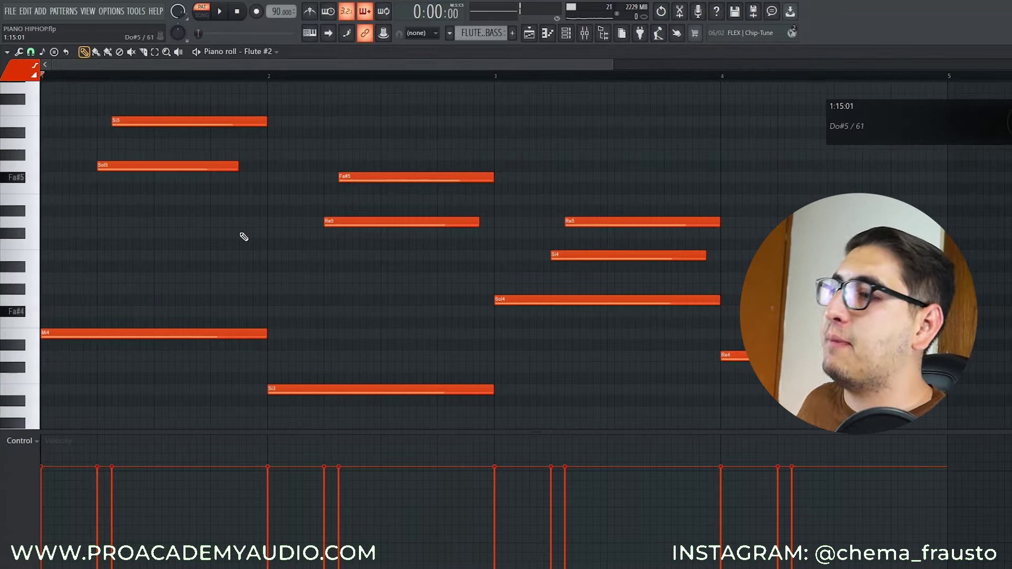
key(F6)
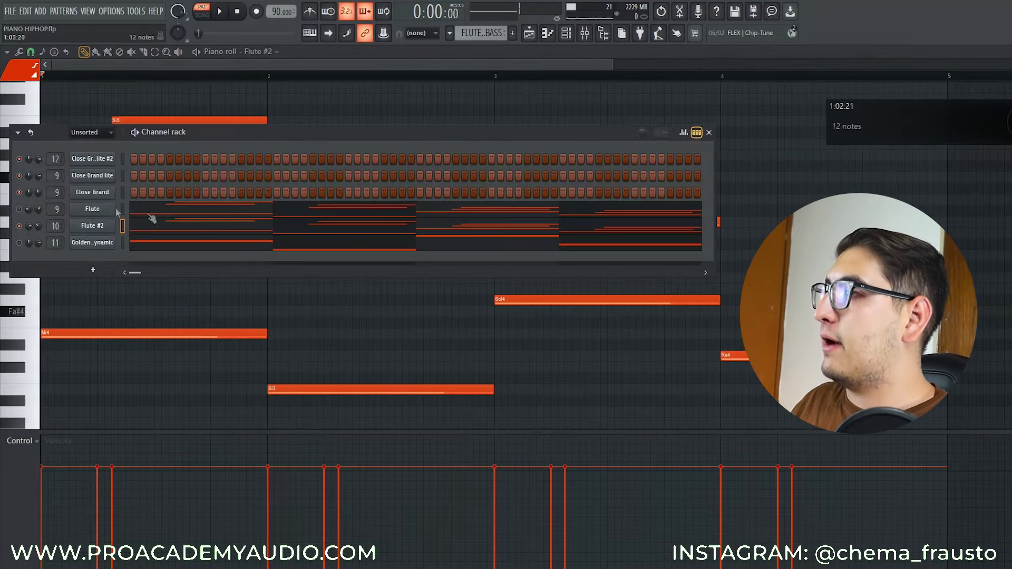
click(228, 10)
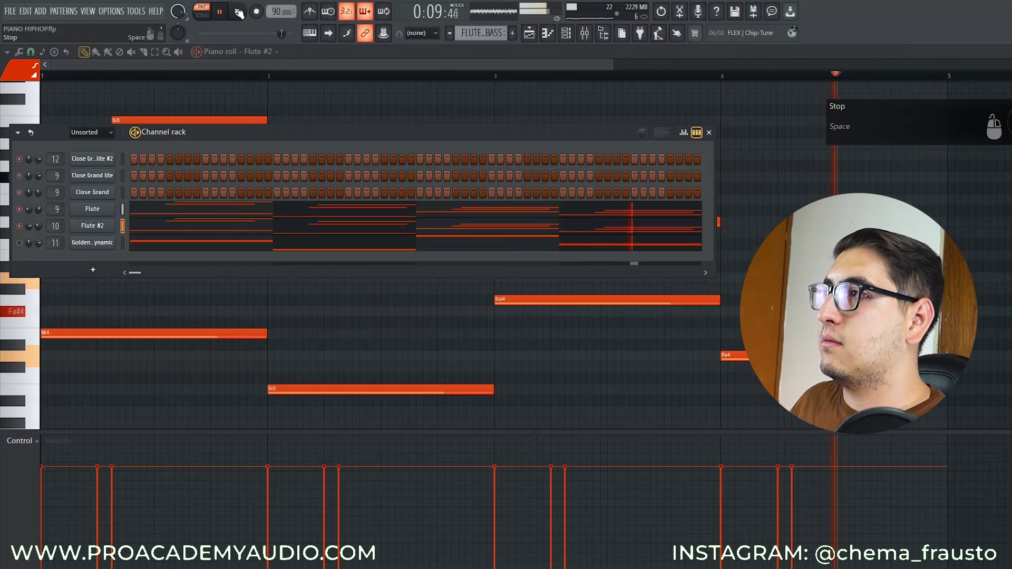
click(239, 12)
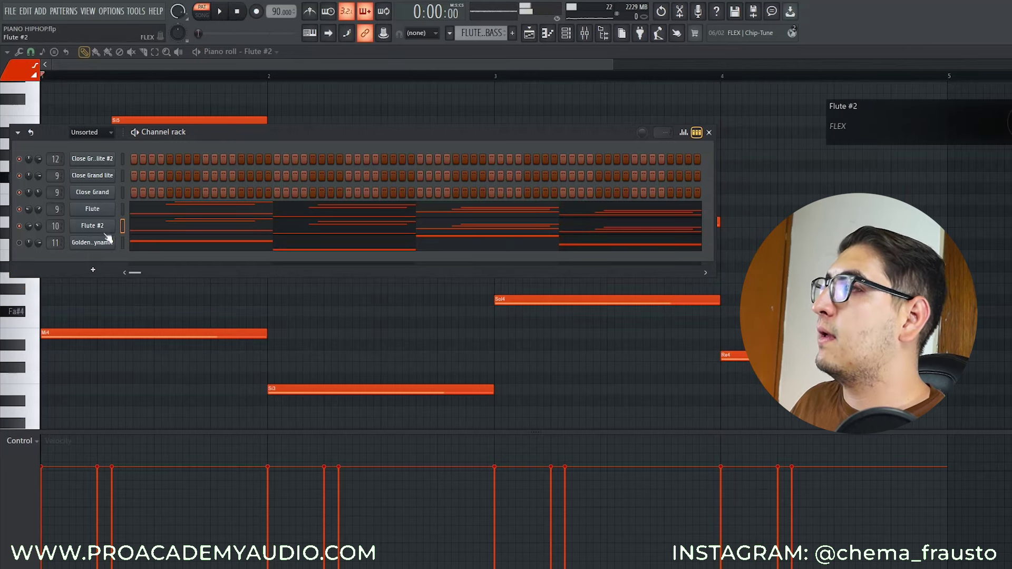
View the FLEX presets used by the Flute and Flute #2 channels, including their pack.
click(105, 214)
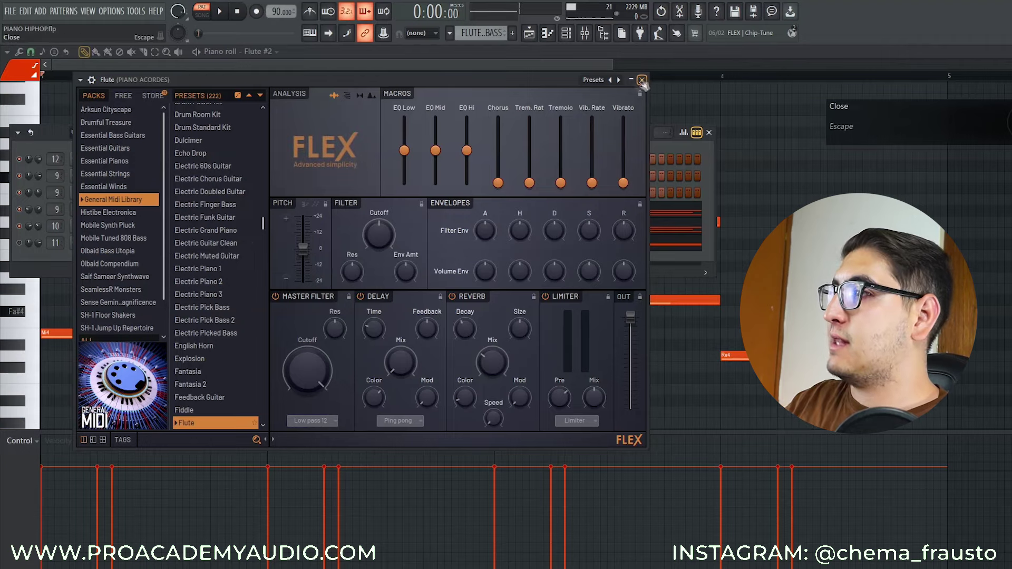
scroll(186, 311, down, 4)
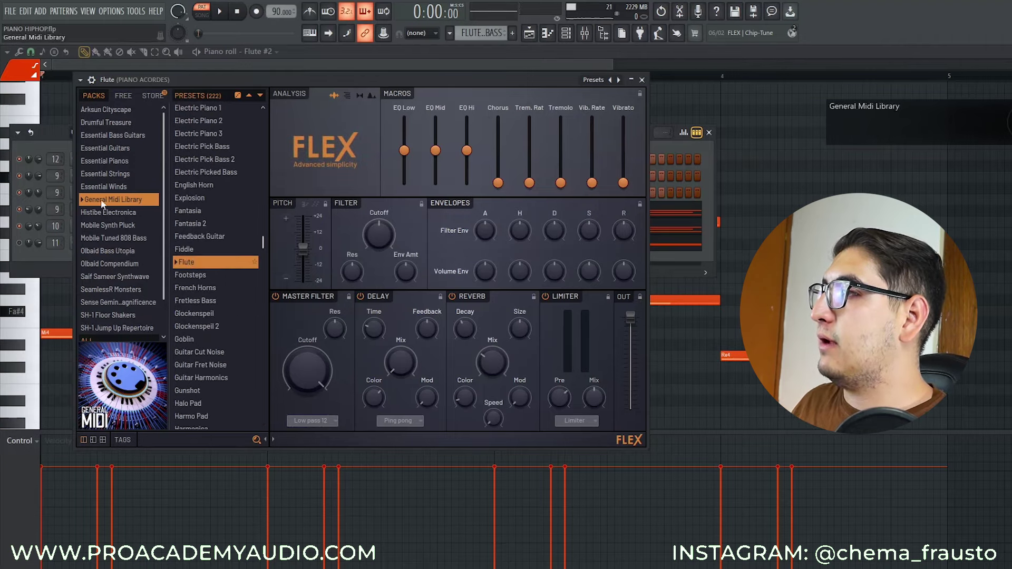
click(641, 80)
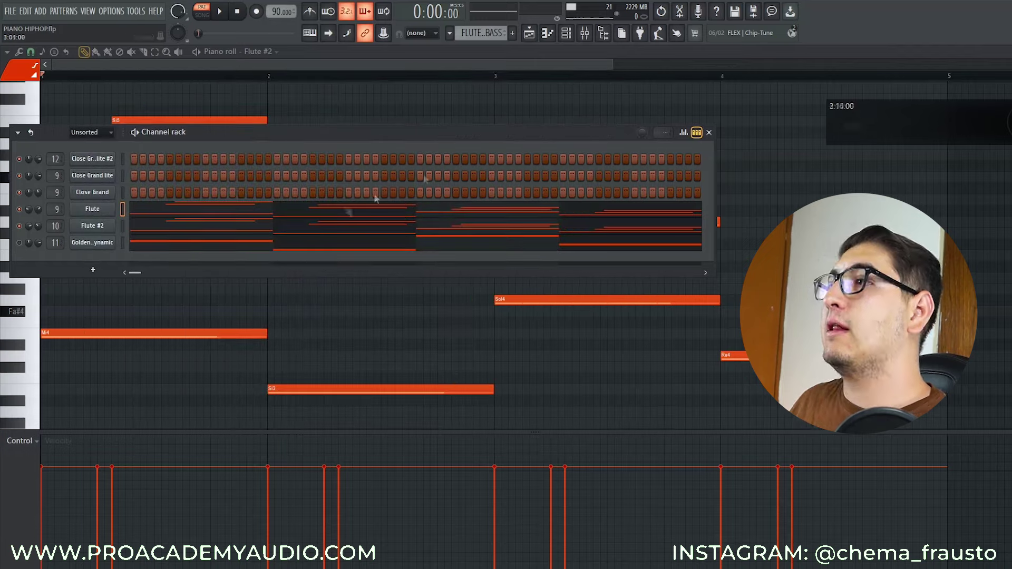
click(90, 227)
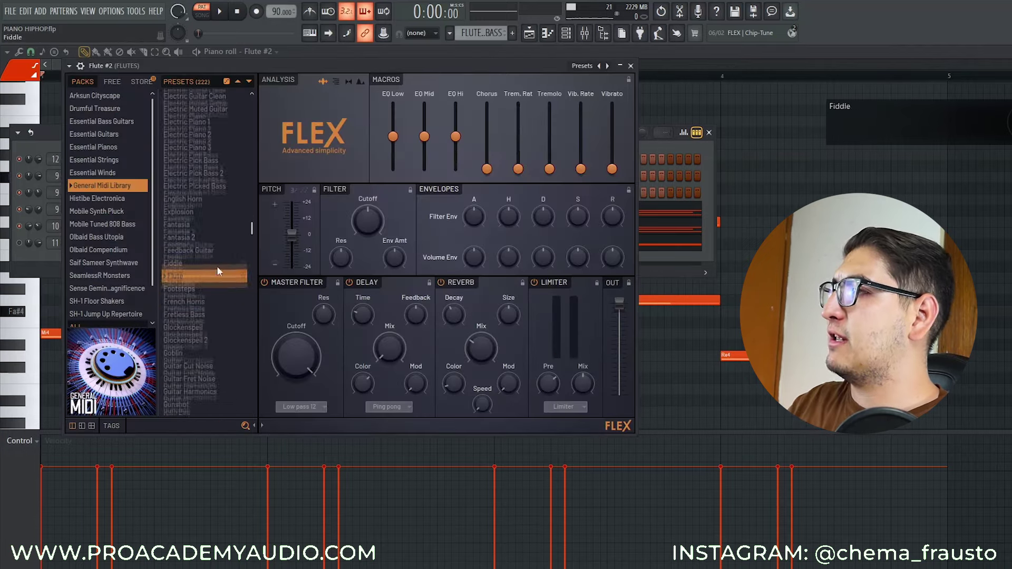
click(631, 67)
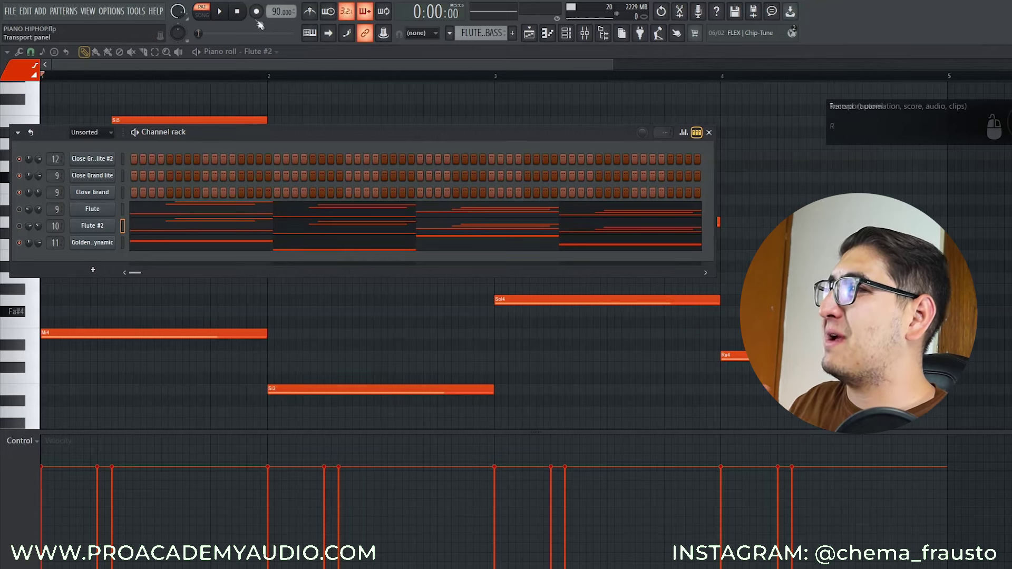
Play the Golden Eden Dynamic bass alone, view its notes in the piano roll, and play it together with both flutes.
click(221, 12)
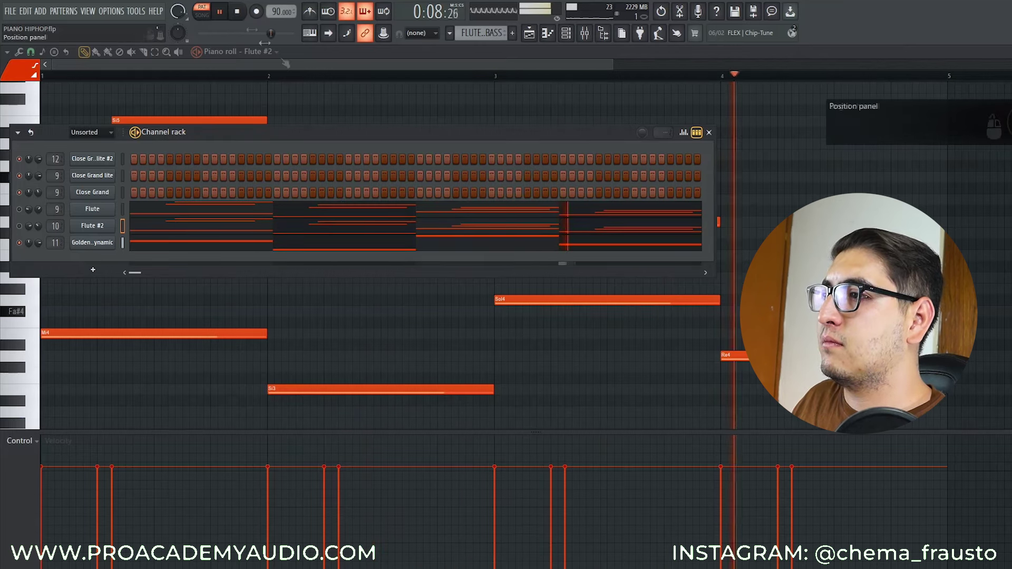
click(298, 242)
key(space)
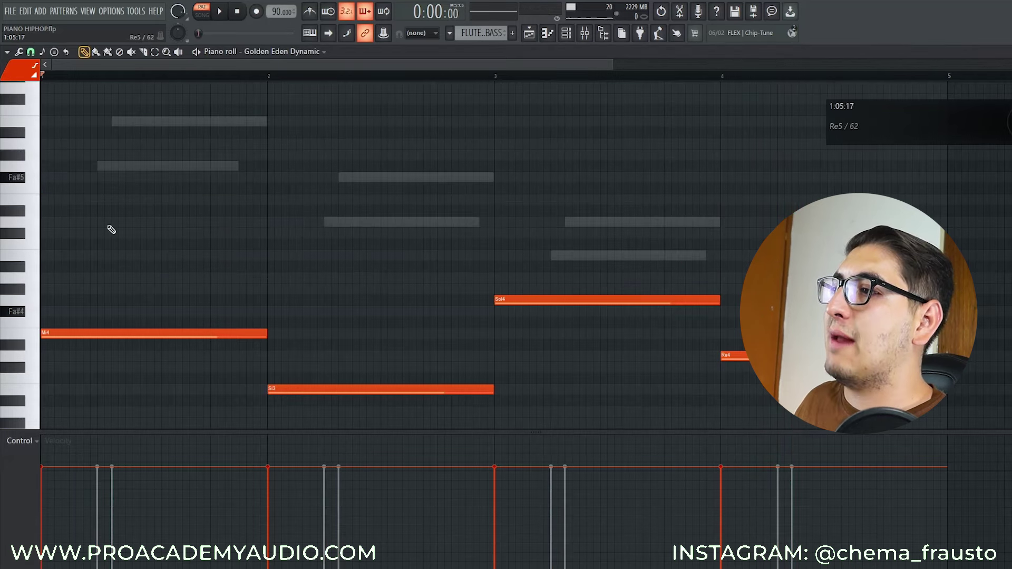
key(F6)
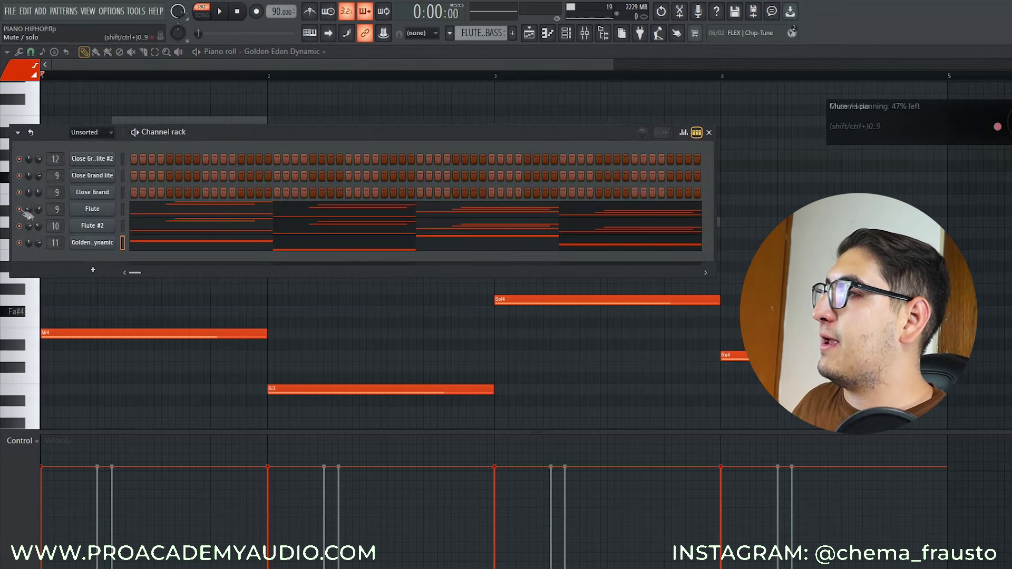
key(space)
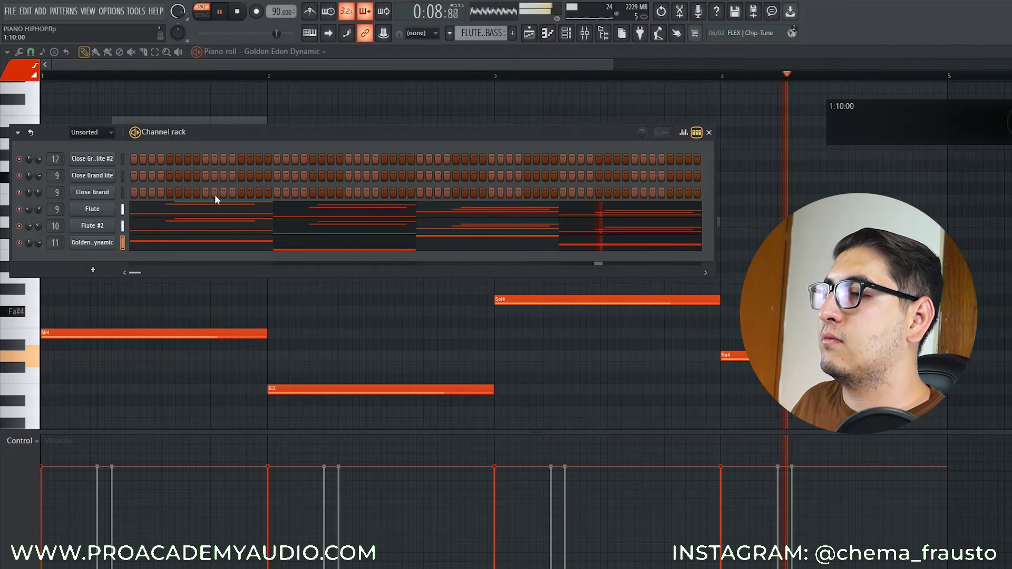
key(space)
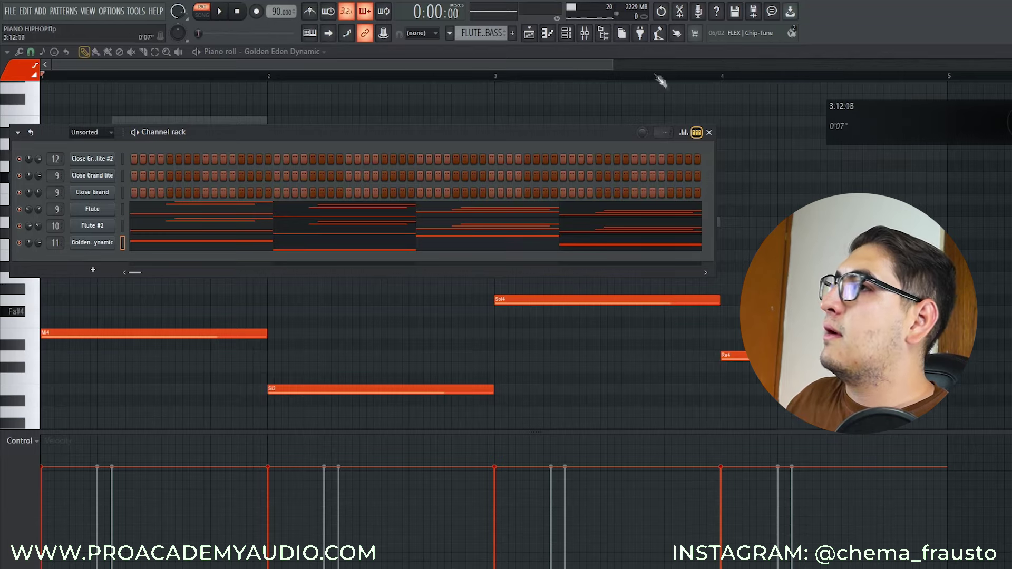
View the Essential Bass Guitars preset that FLEX uses for the Golden Eden Dynamic bass.
click(93, 243)
scroll(165, 323, down, 3)
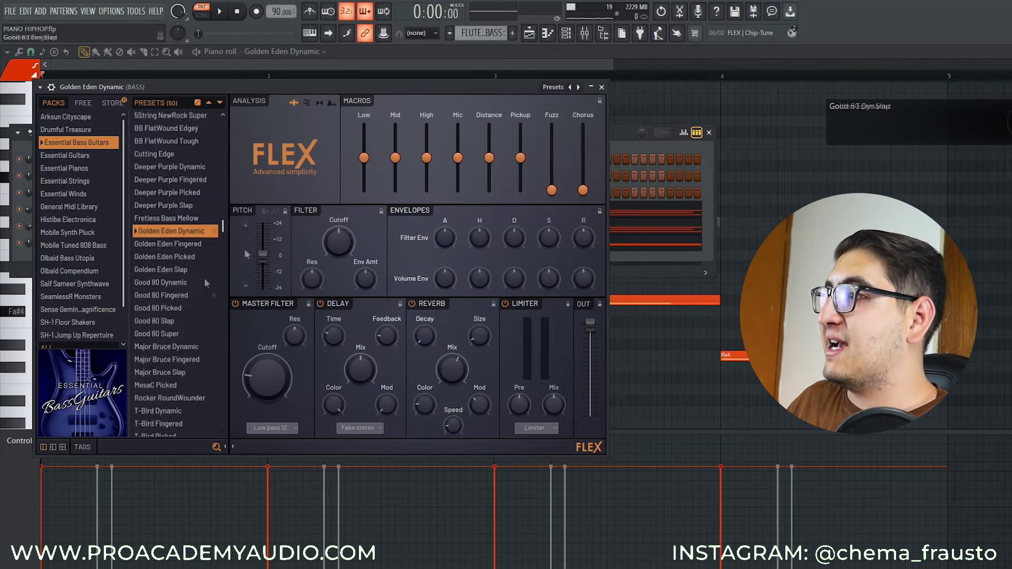
scroll(135, 231, down, 1)
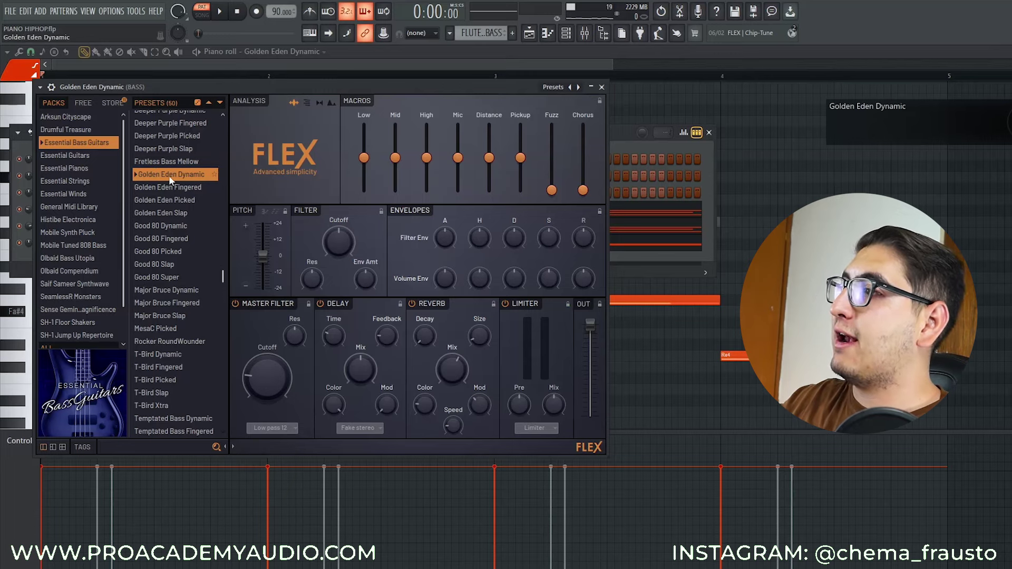
click(602, 86)
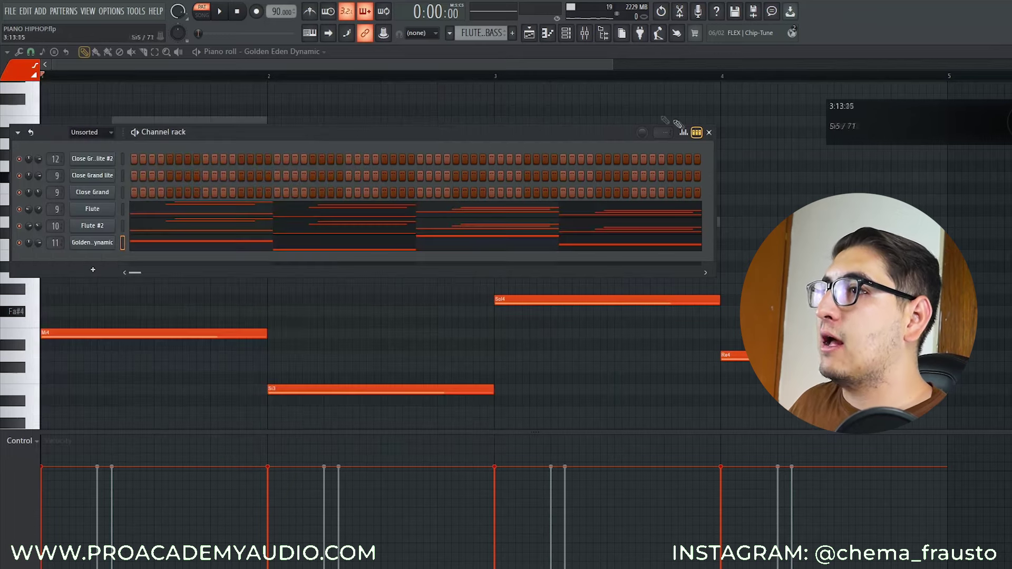
Unmute the PIANO MELODIA track in the playlist and play its pattern in the piano roll.
click(709, 132)
click(529, 35)
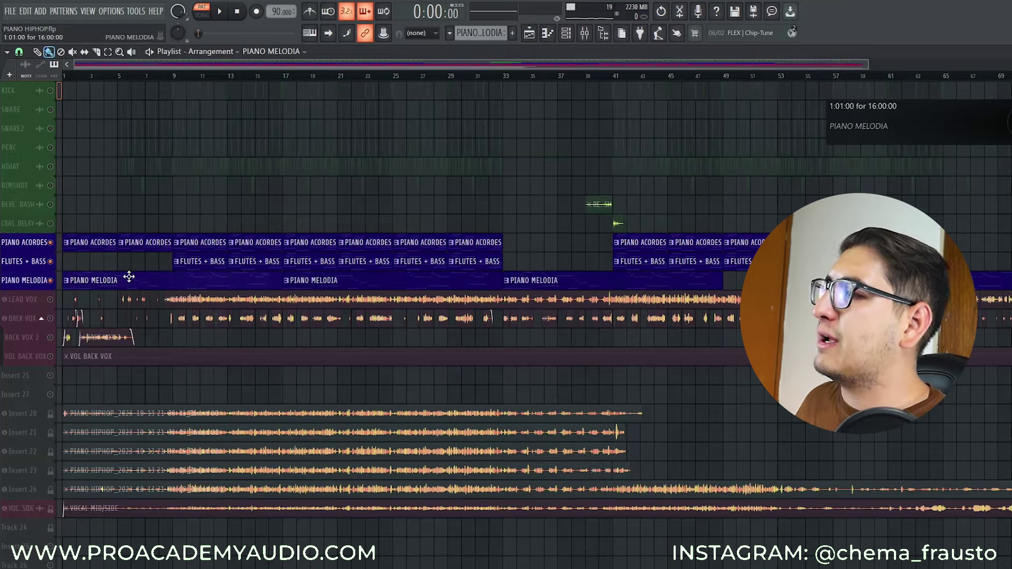
double_click(129, 278)
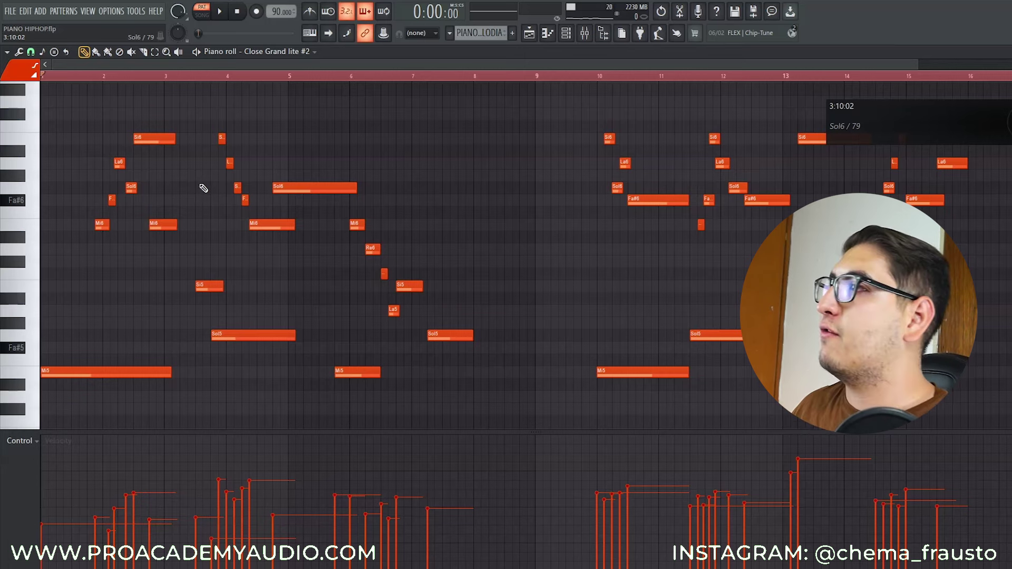
click(221, 13)
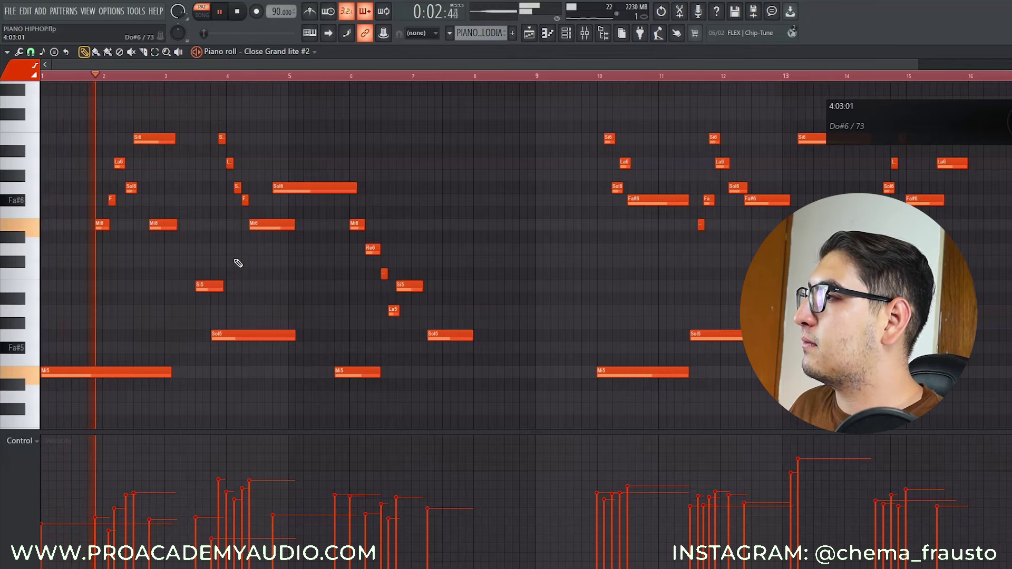
click(241, 15)
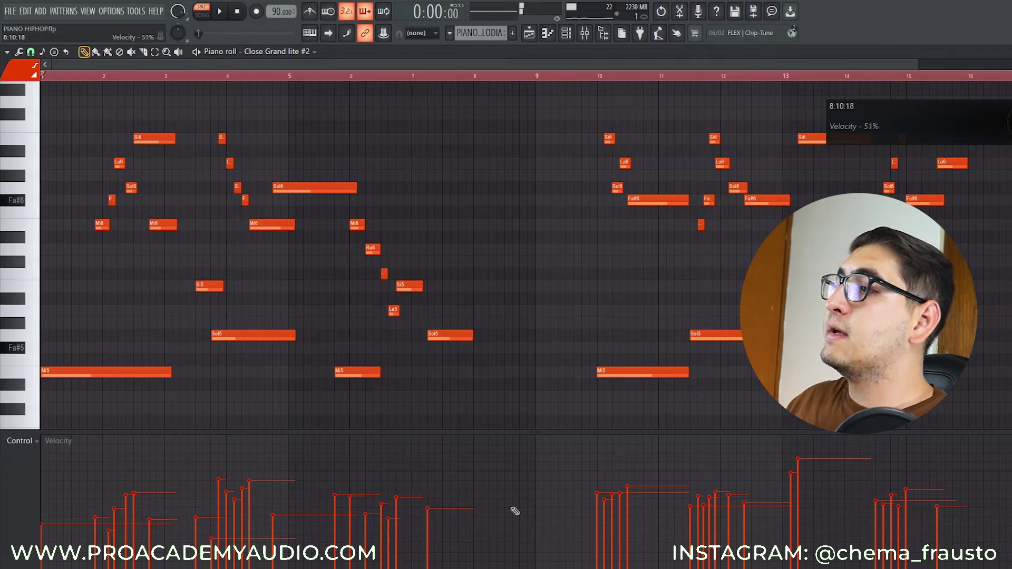
Examine the melody's first phrase in the piano roll and move the playback position to just before bar 10.
drag(491, 389, 42, 97)
ctrl+click(552, 314)
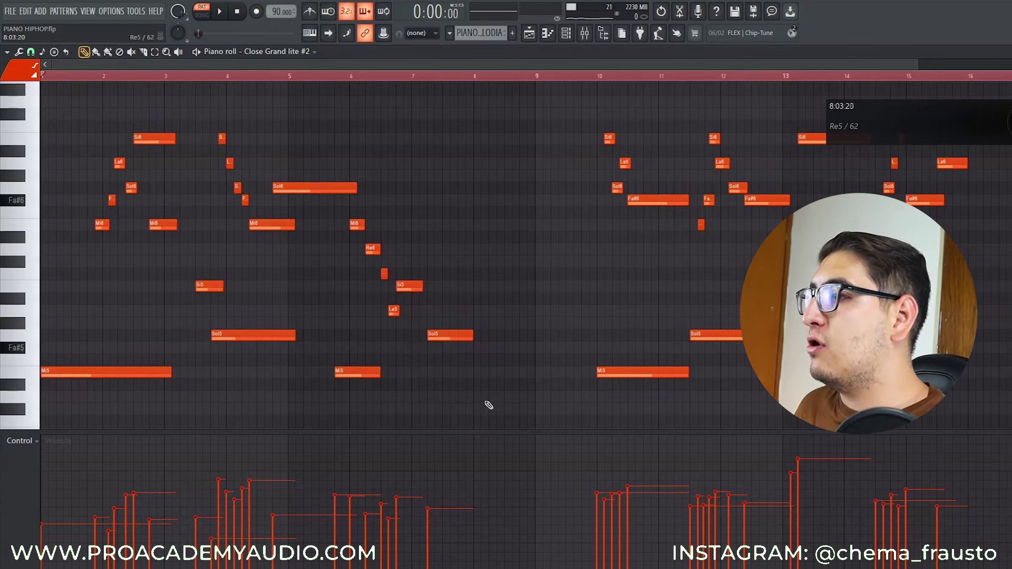
drag(455, 402, 228, 90)
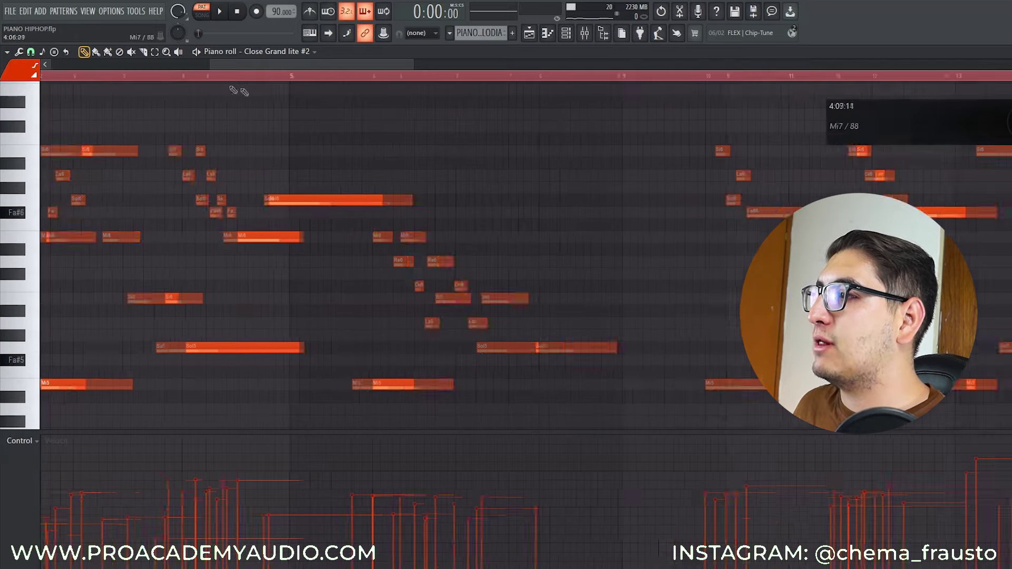
right_click(410, 266)
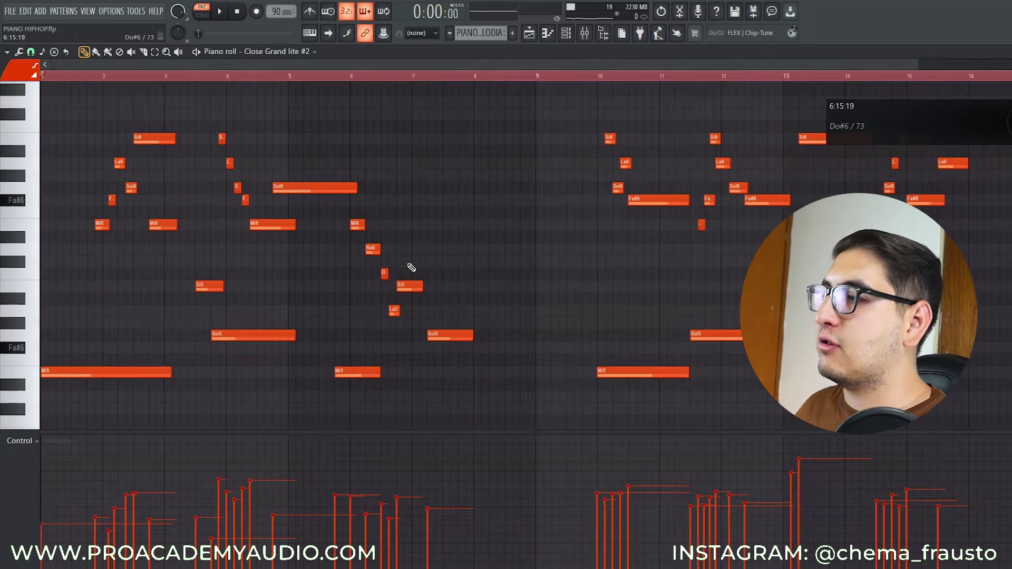
click(575, 76)
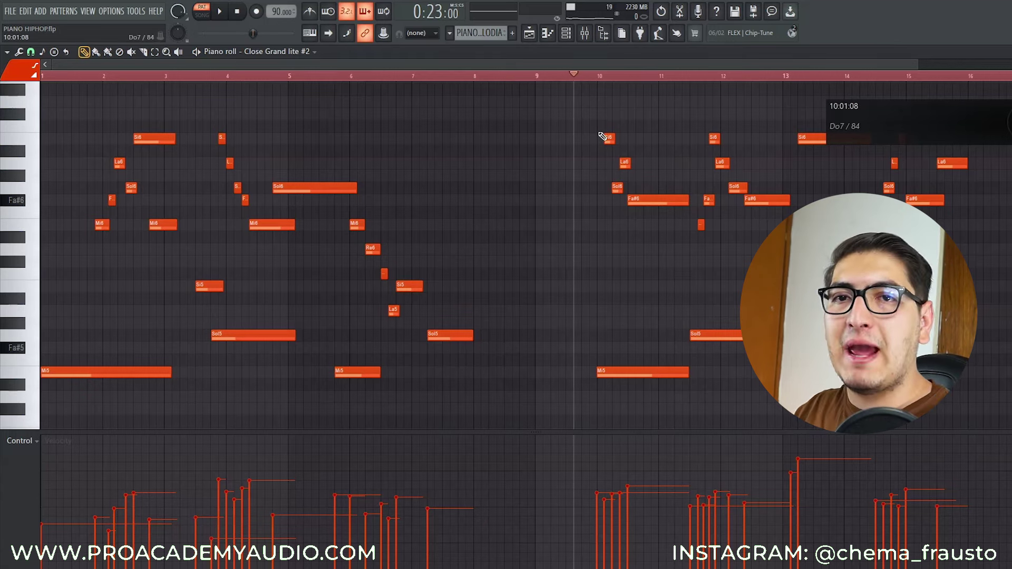
Play the piano melody's second phrase from just before bar 10 and view its notes up to bar 16.
key(space)
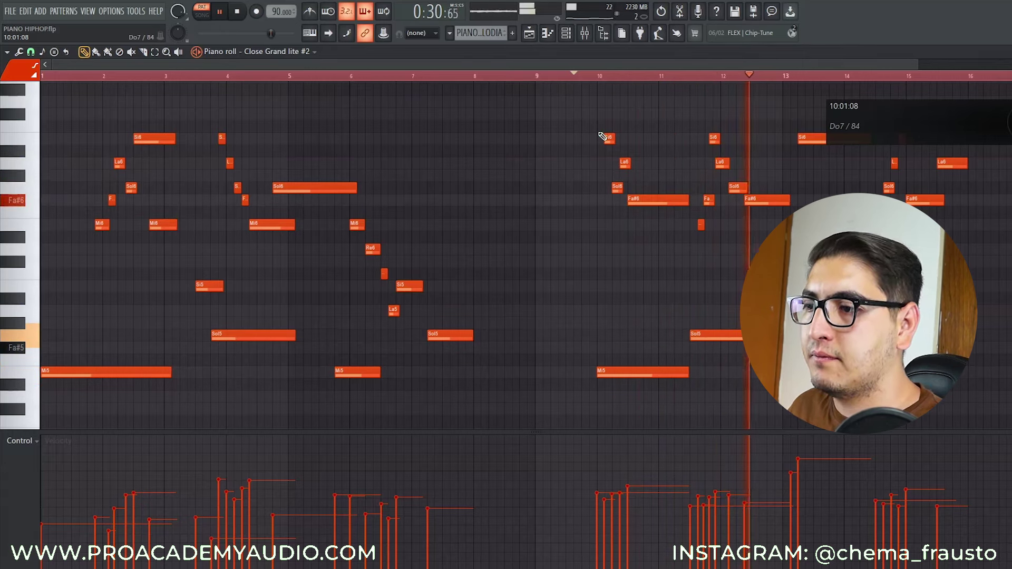
drag(582, 106, 151, 136)
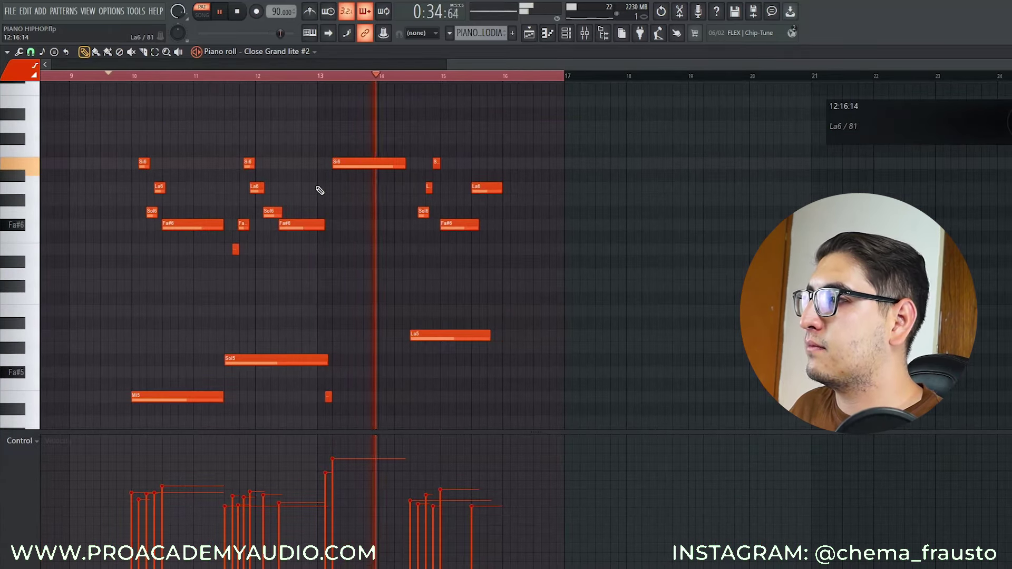
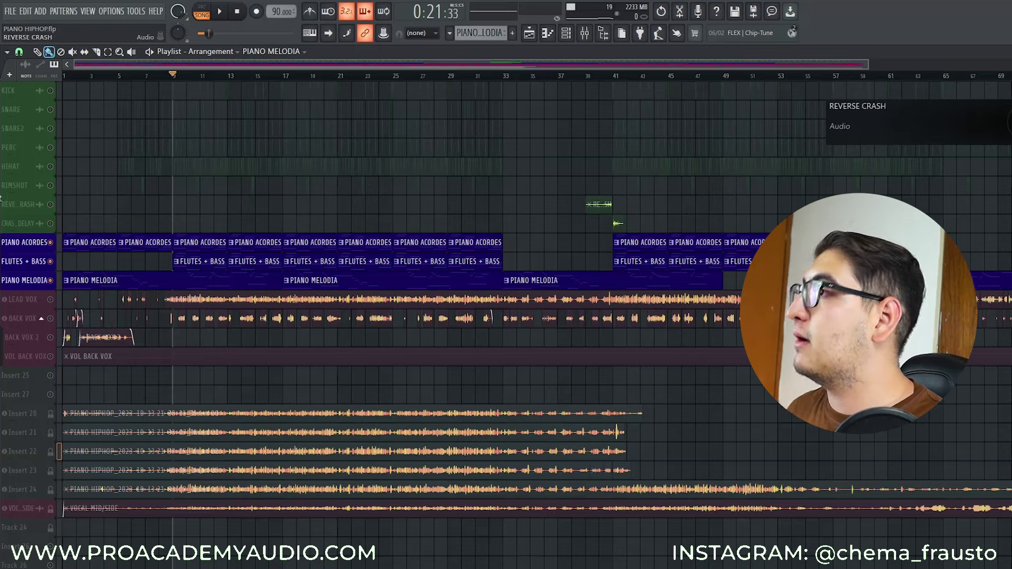
Unmute all the drum tracks from KICK to CRASH DELAY and play them with the piano, flutes and bass from bar 9.
drag(67, 214, 60, 223)
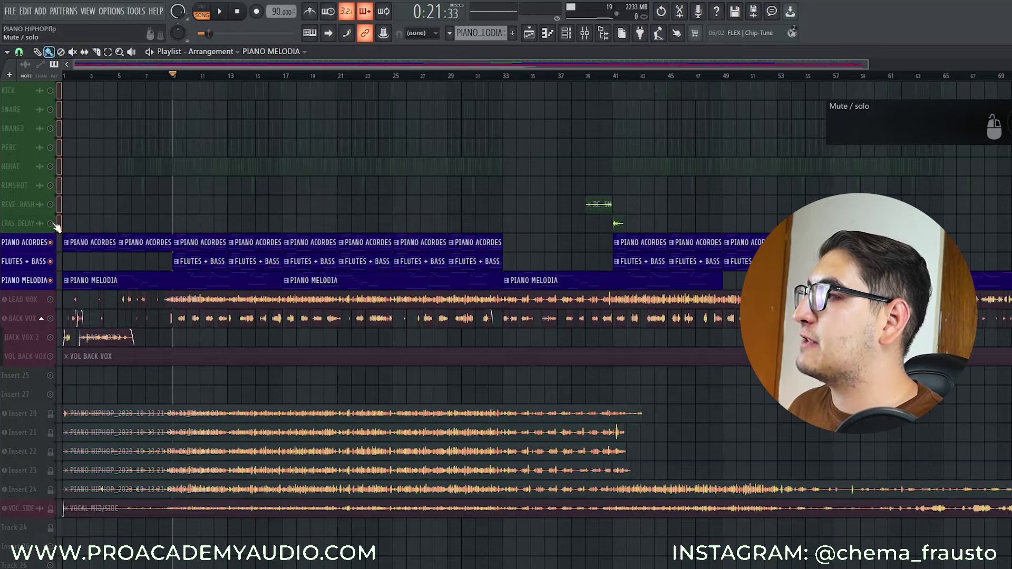
click(51, 223)
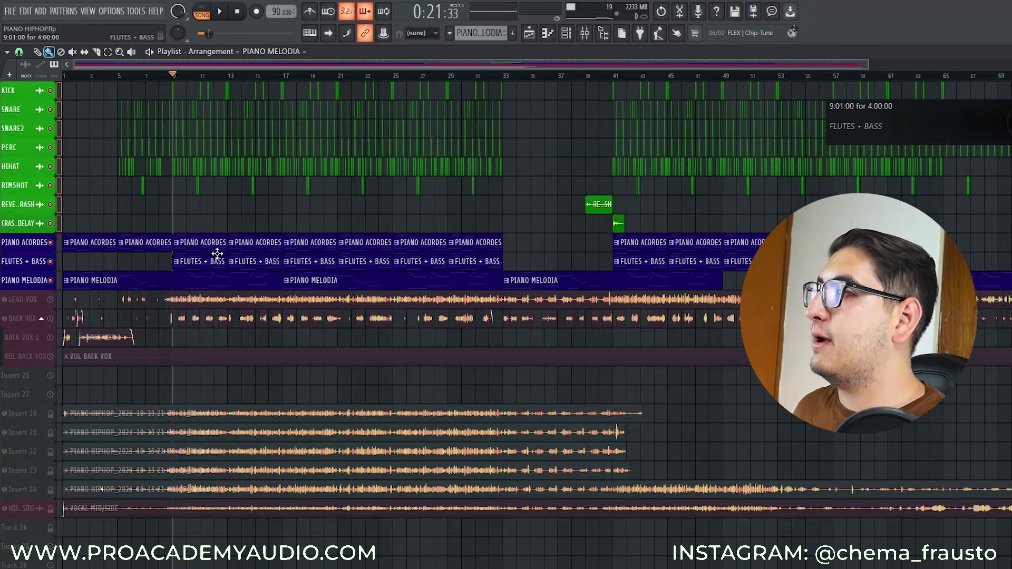
key(space)
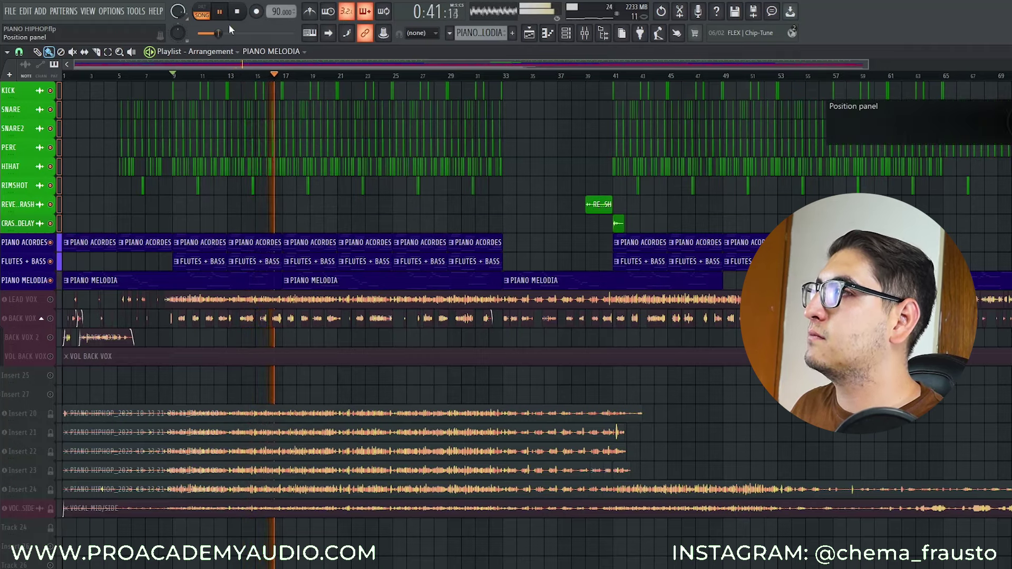
key(space)
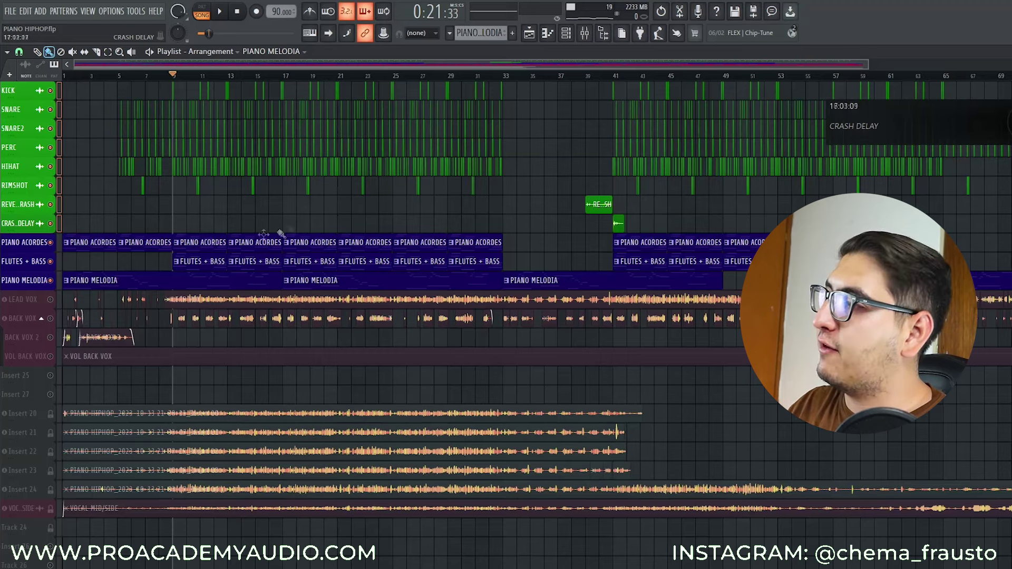
Solo the LEAD VOX track and play it from near the start of the song.
right_click(51, 300)
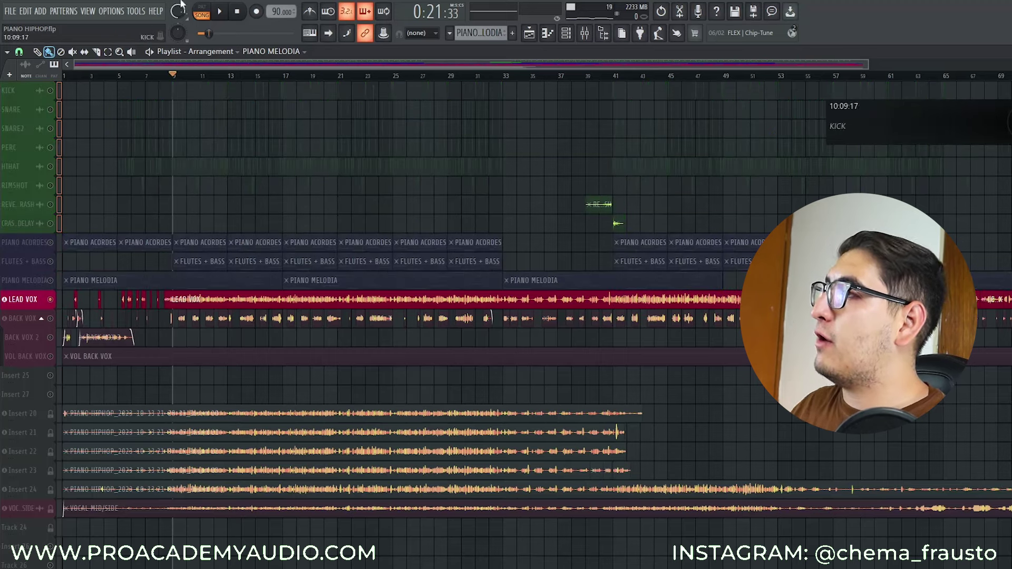
click(236, 12)
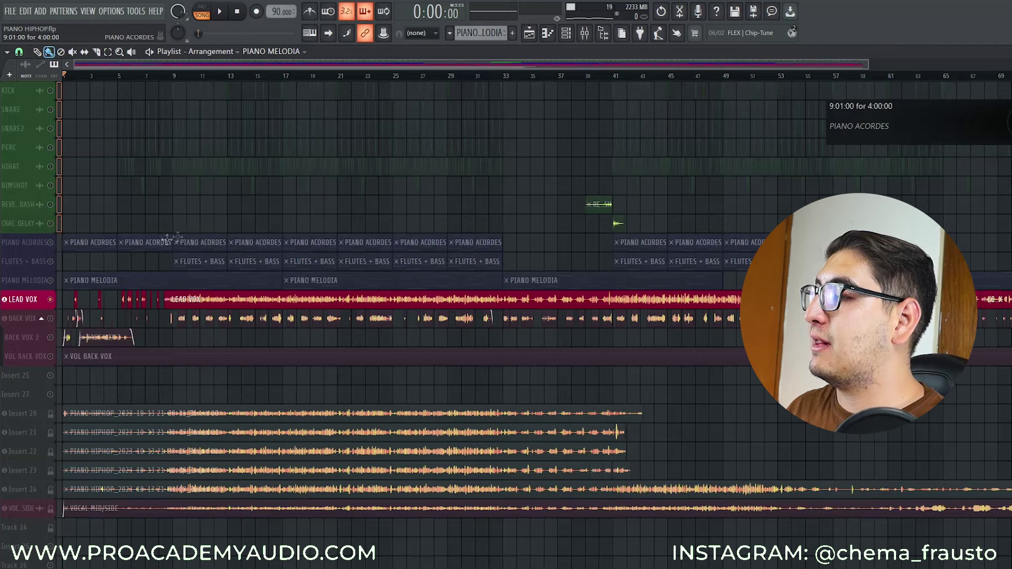
click(74, 77)
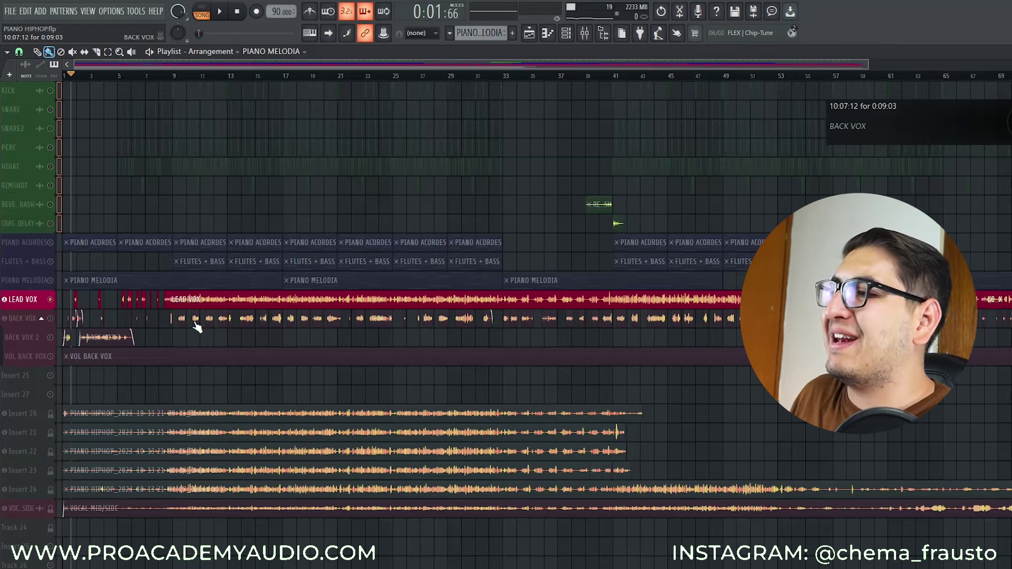
key(space)
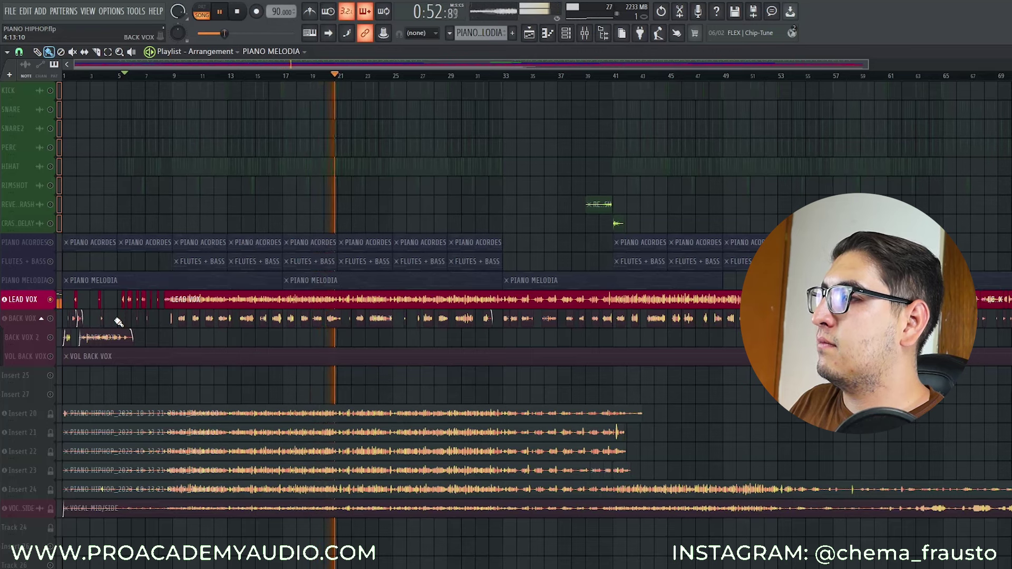
key(space)
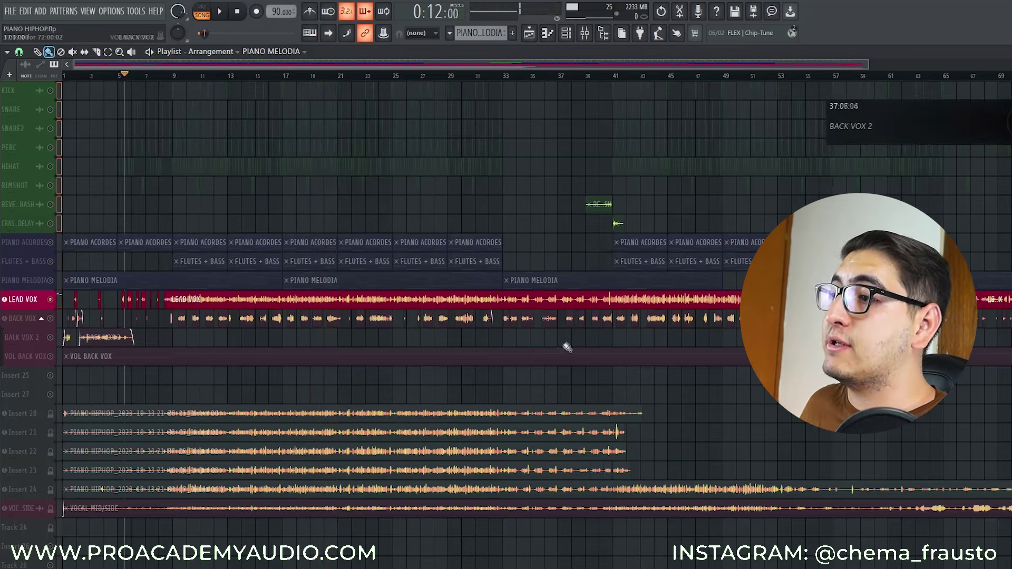
Examine the LEAD VOX waveform up close around bars 9 to 12 alongside the BACK VOX clips.
drag(614, 323, 136, 272)
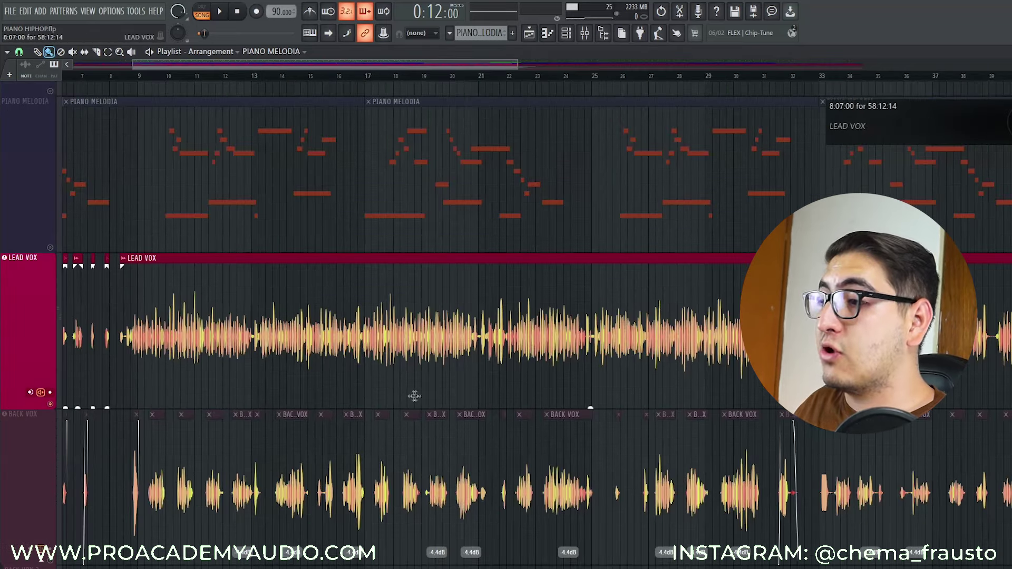
drag(540, 363, 111, 369)
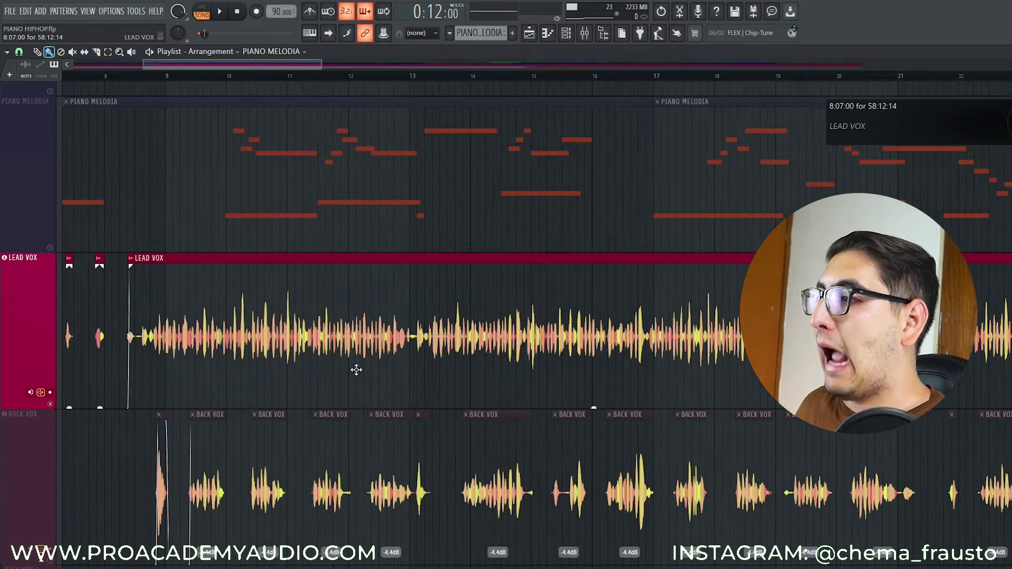
drag(363, 367, 269, 316)
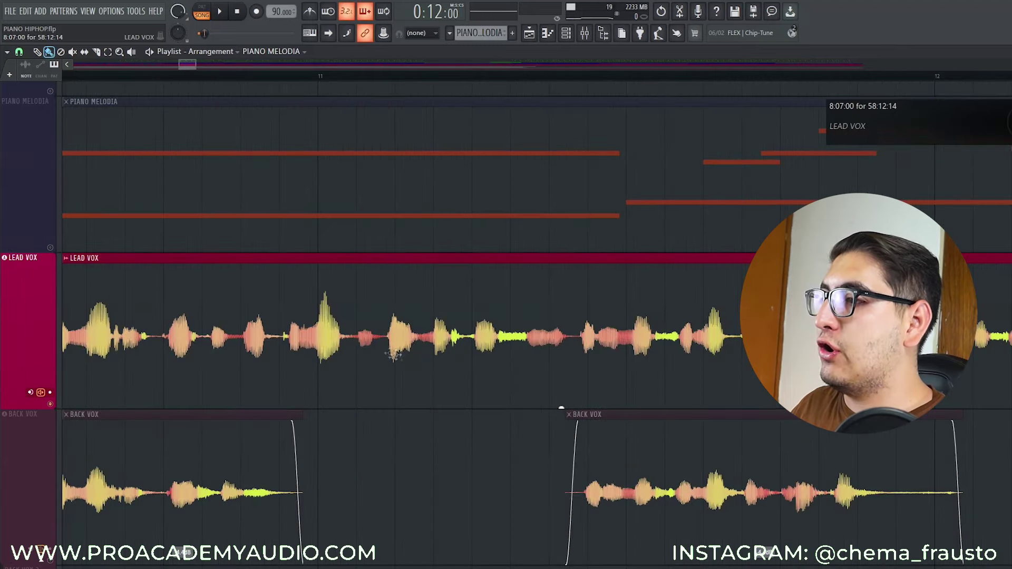
drag(516, 359, 394, 368)
drag(561, 367, 445, 361)
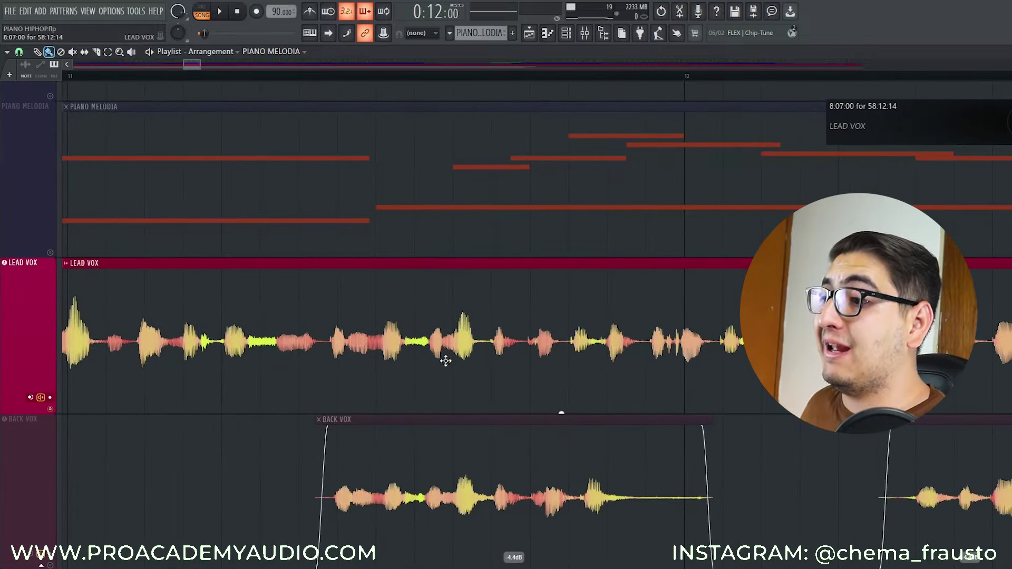
ctrl+right_click(445, 361)
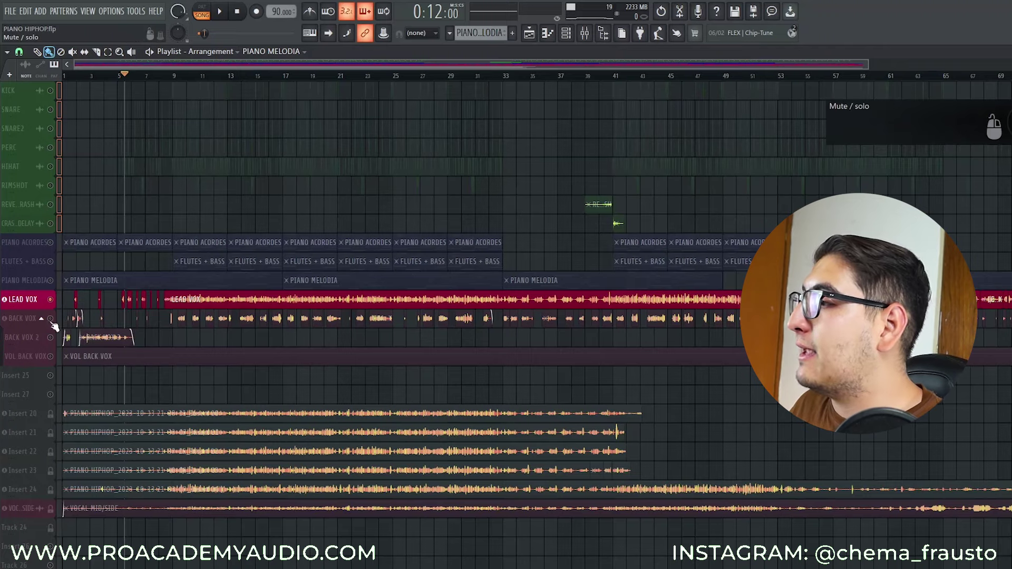
Solo the BACK VOX track and play it from just before bar 9.
click(50, 356)
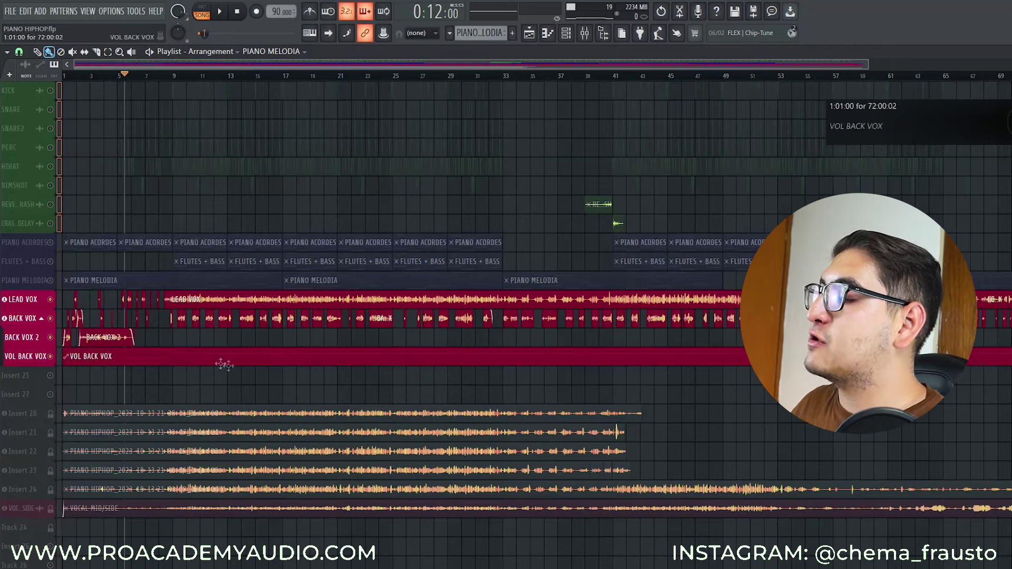
right_click(51, 318)
click(167, 74)
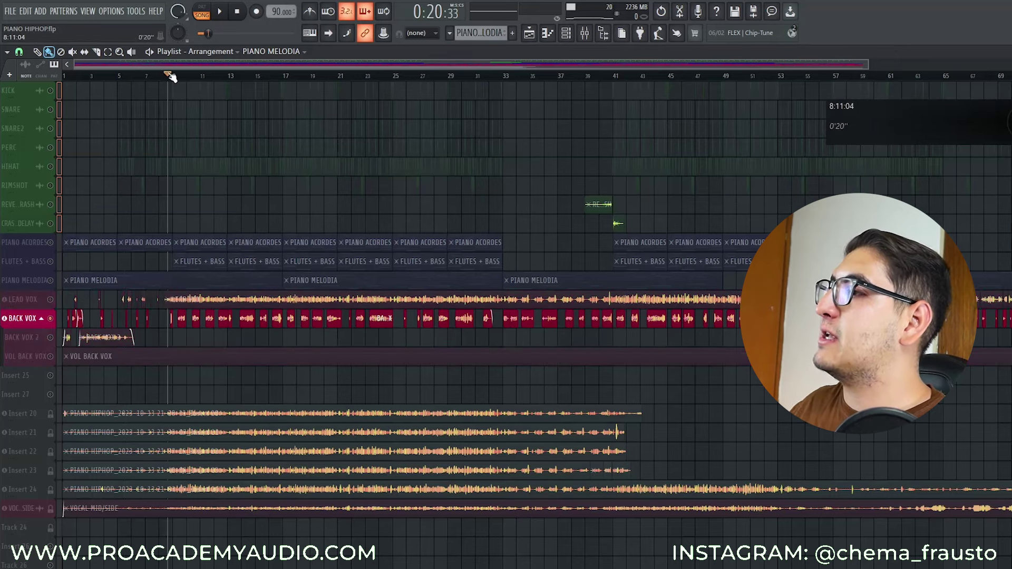
key(space)
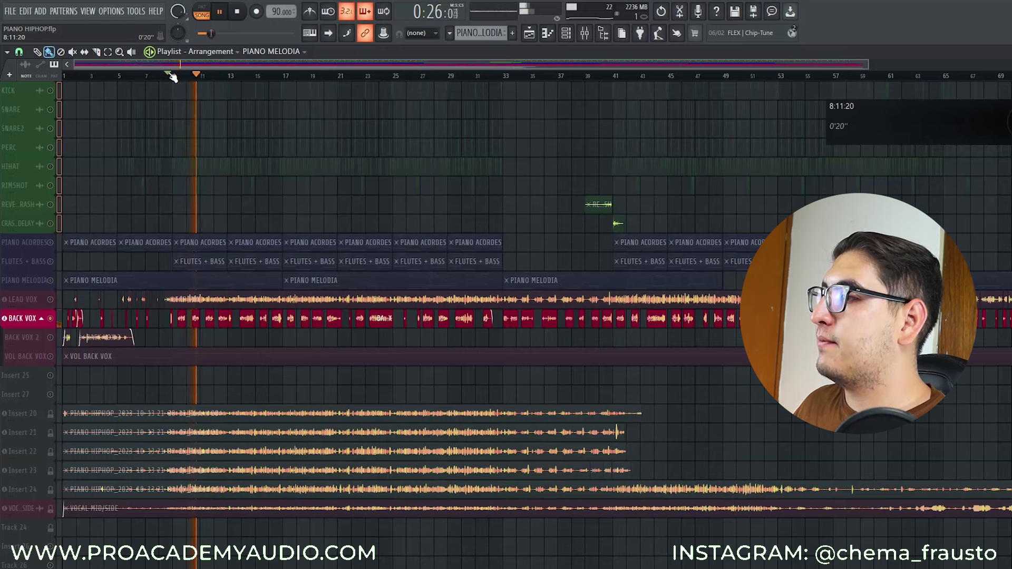
key(space)
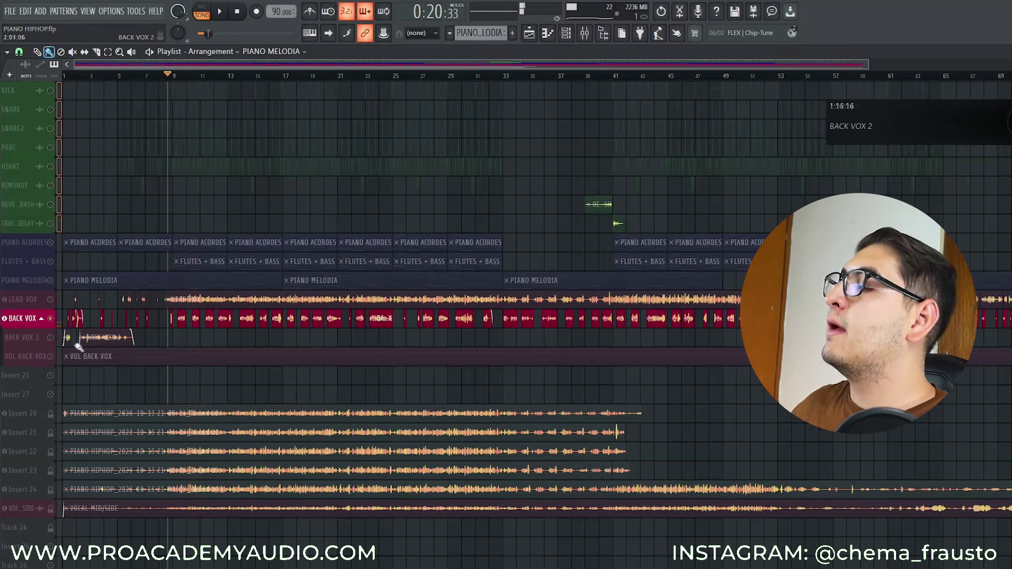
Unmute the BACK VOX 2 track and play both backing vocal tracks from the start of the song.
click(45, 343)
click(238, 12)
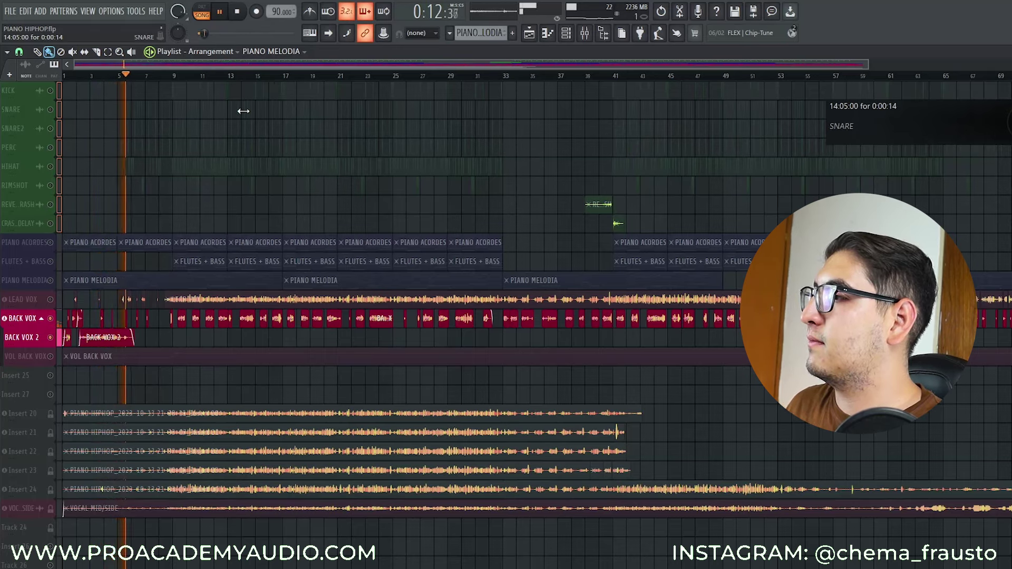
key(space)
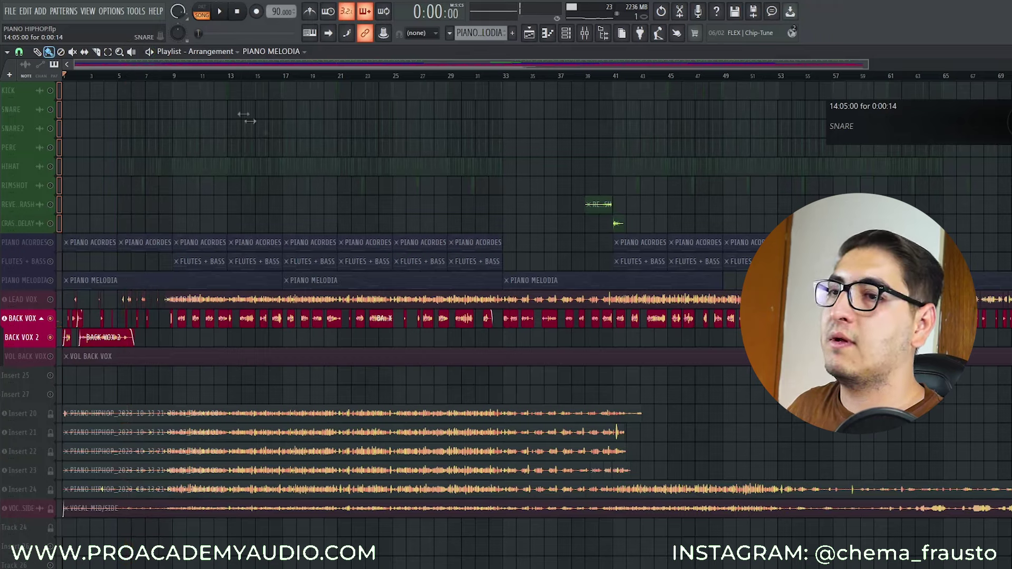
Play the backing vocals at the end of the song from about bar 70, including the last BACK VOX 2 clips.
drag(625, 158, 239, 151)
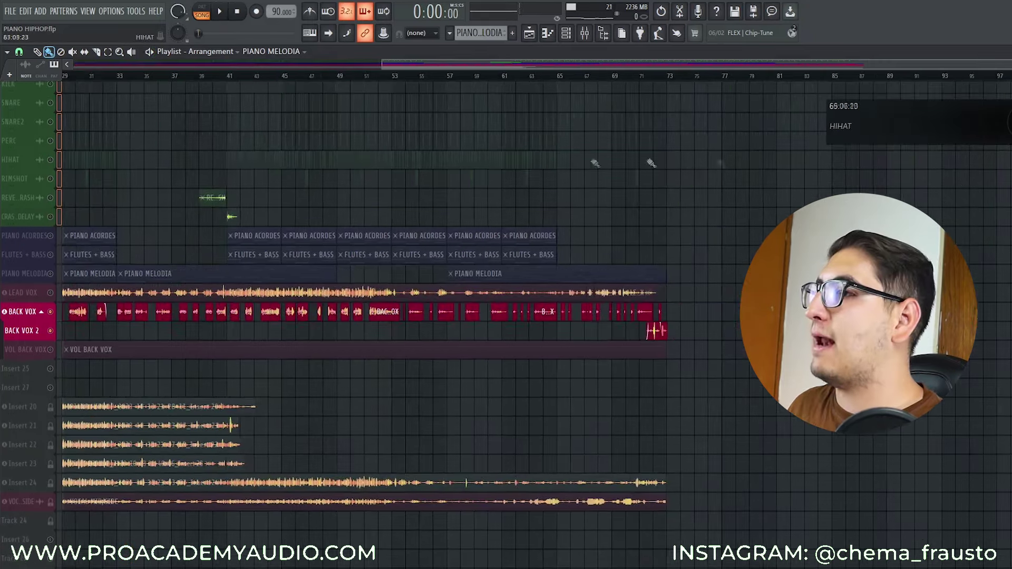
drag(649, 175, 344, 180)
drag(458, 175, 403, 183)
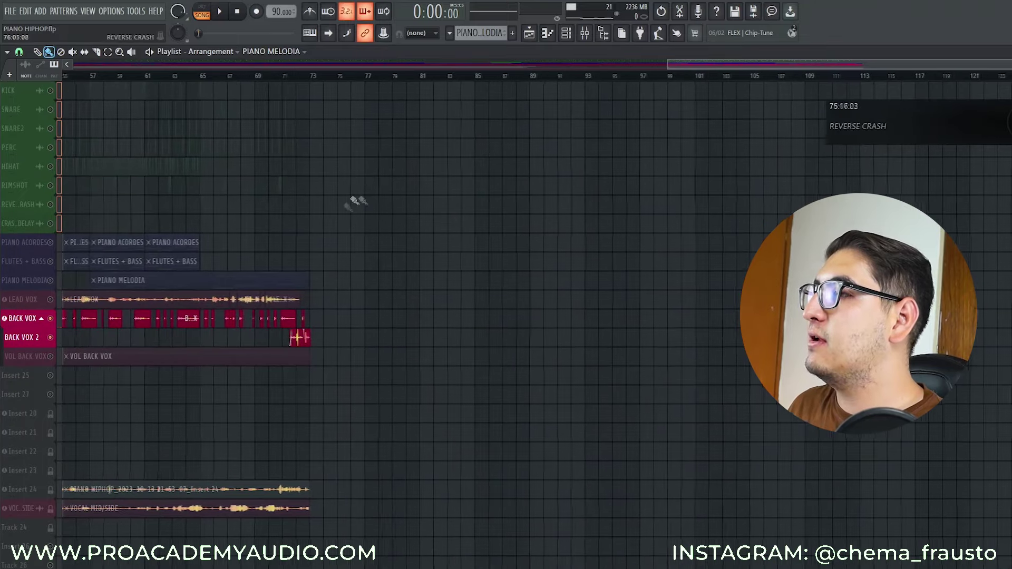
click(267, 76)
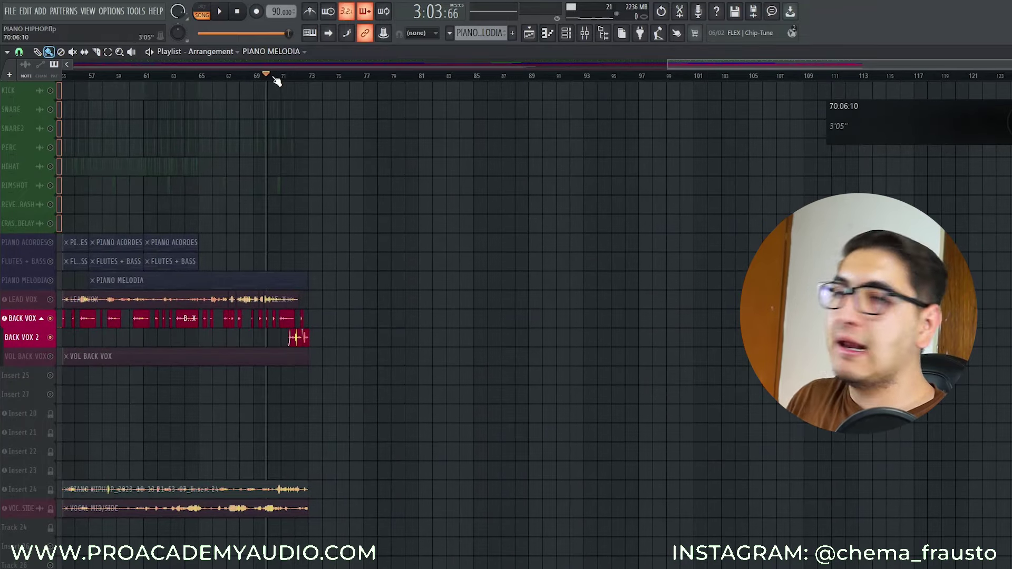
click(272, 76)
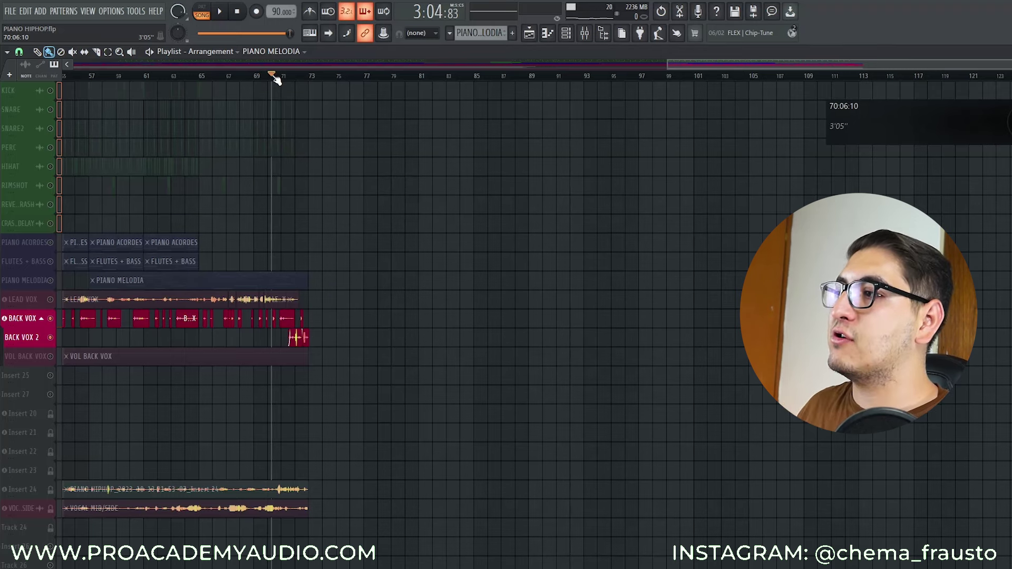
key(space)
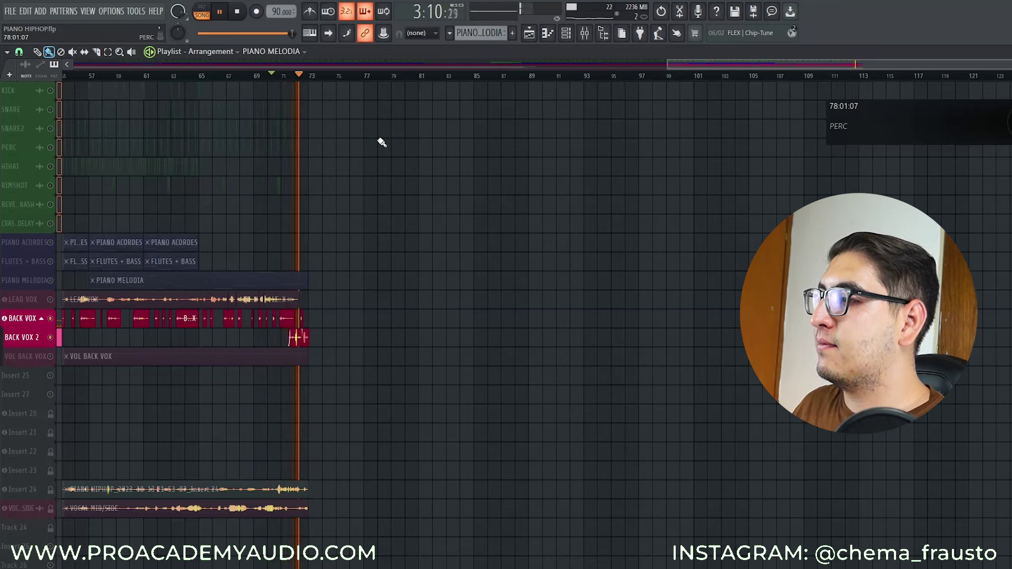
click(237, 13)
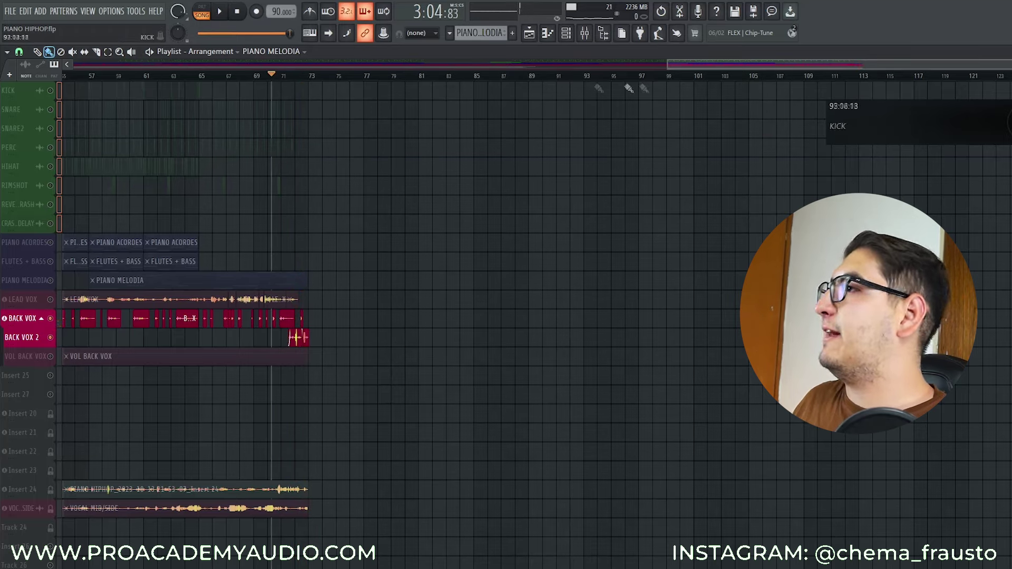
Unmute all drum, instrument and vocal tracks and play the full song from the beginning.
drag(698, 67, 77, 81)
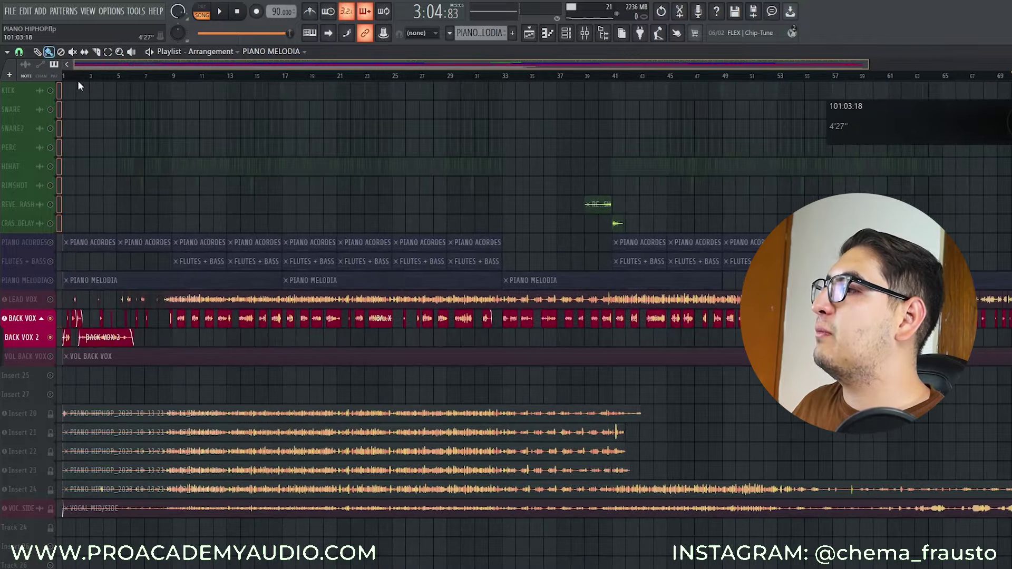
drag(53, 283, 51, 91)
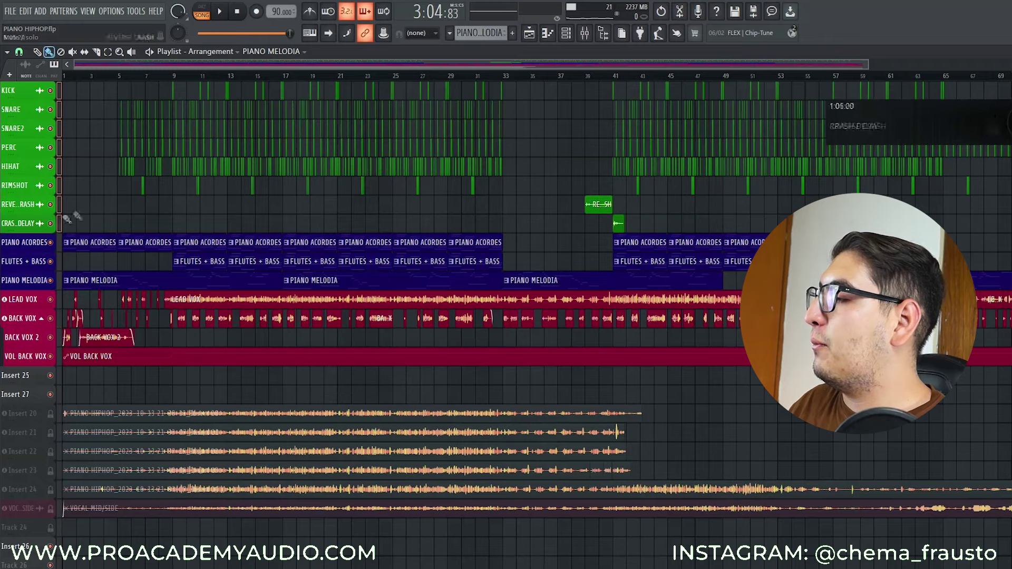
drag(233, 29, 199, 33)
click(225, 12)
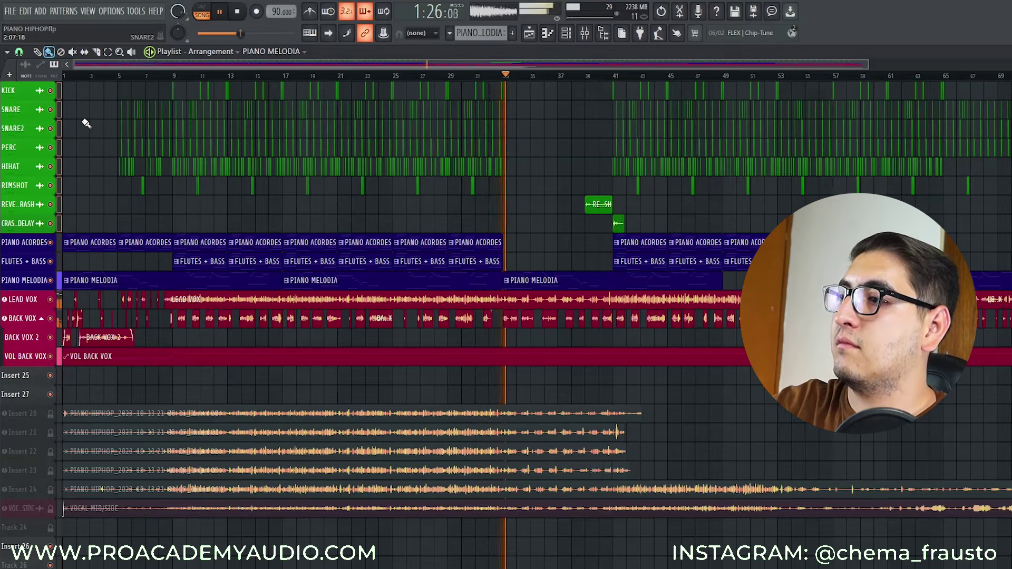
key(space)
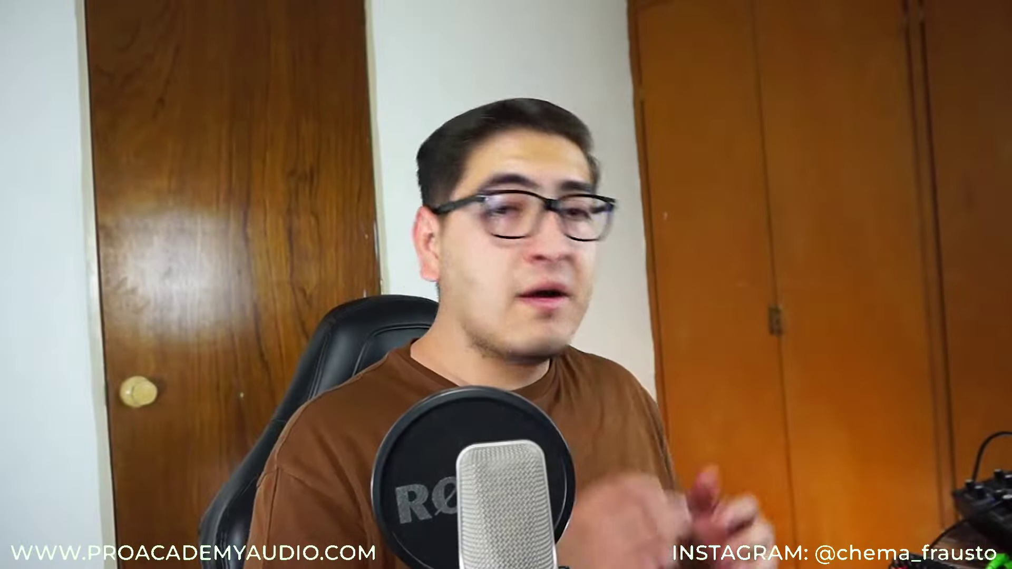